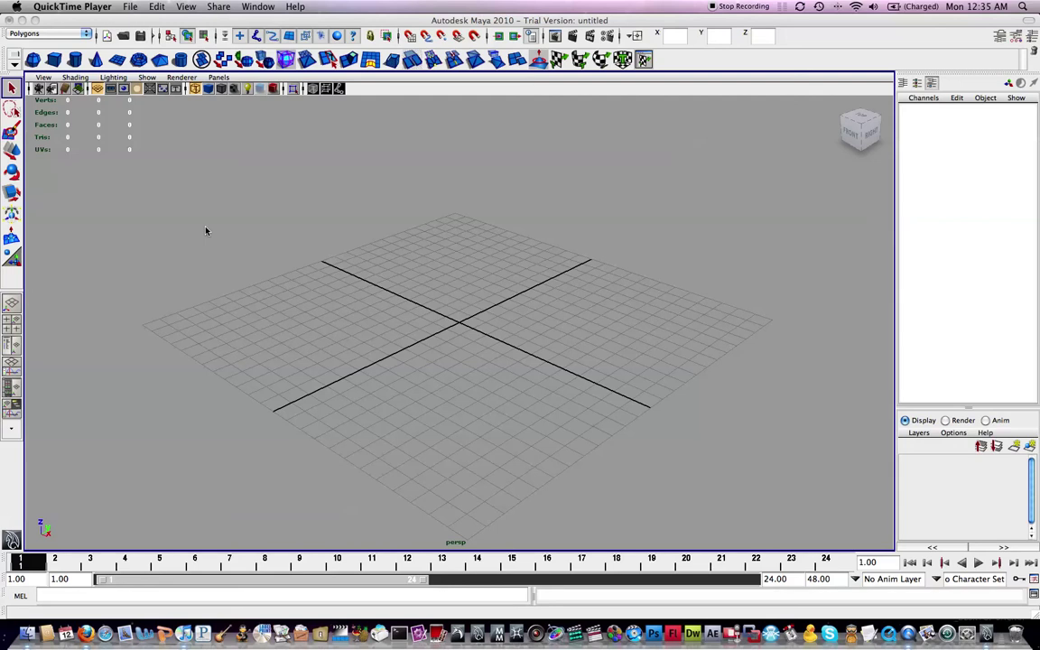
# Bring the Maya window to the front, with its empty untitled scene.
pyautogui.click(483, 231)
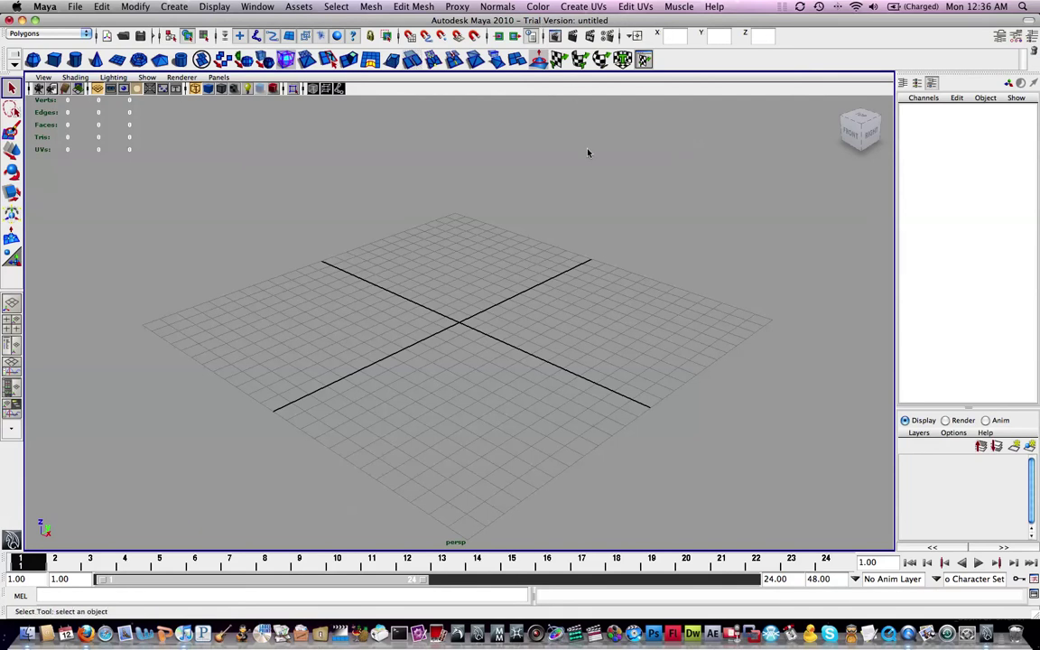
# Switch to Firefox and open the Autodesk Maya free trial download form.
pyautogui.press('F9')
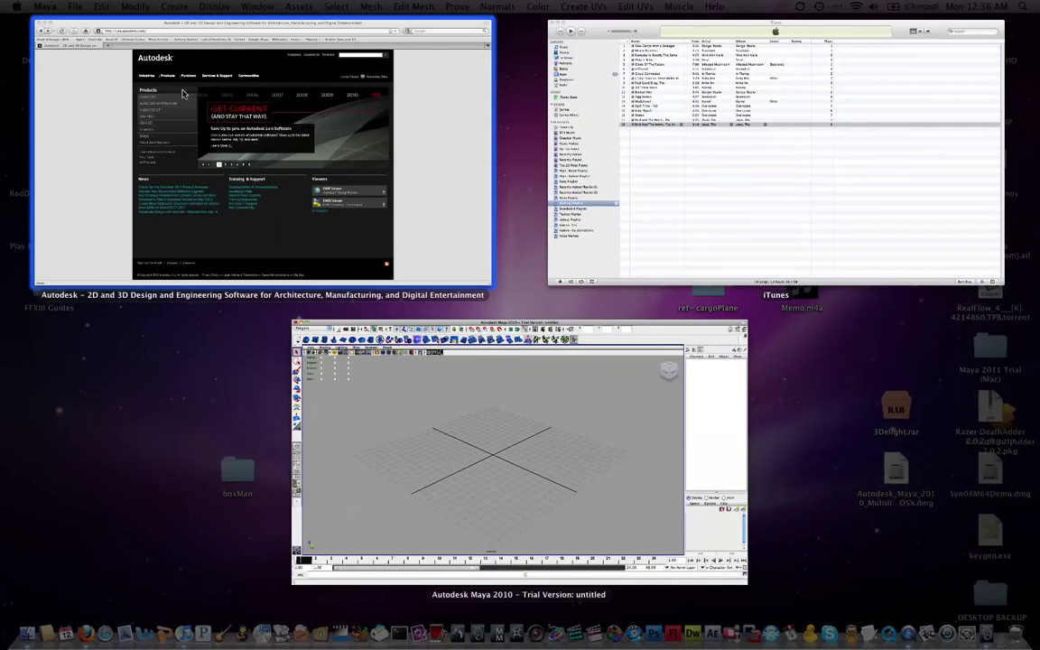
pyautogui.click(359, 162)
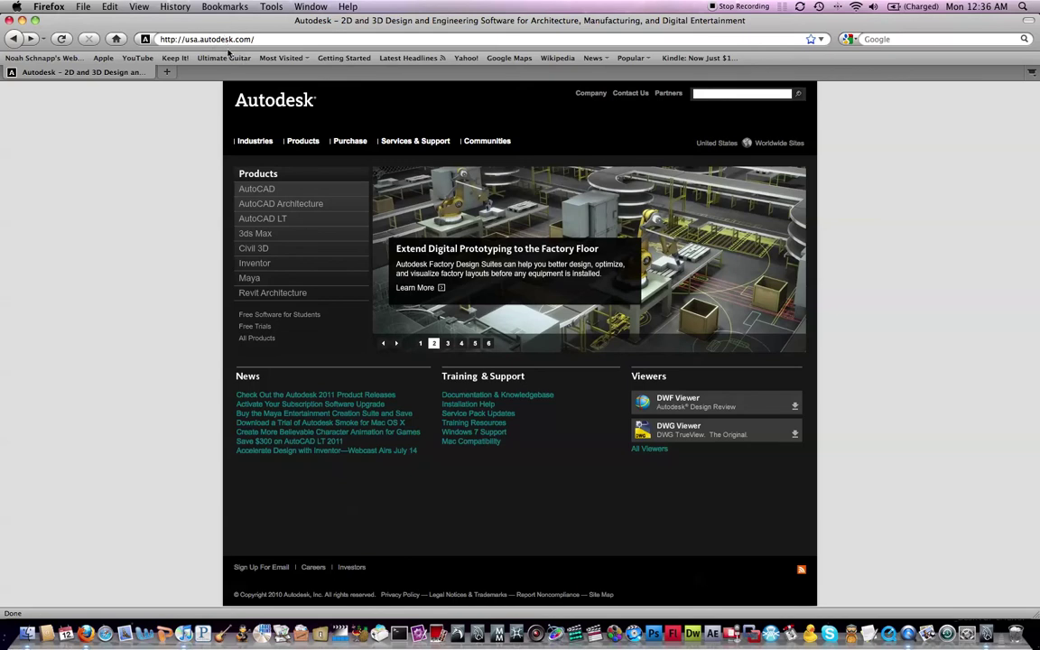
pyautogui.click(283, 286)
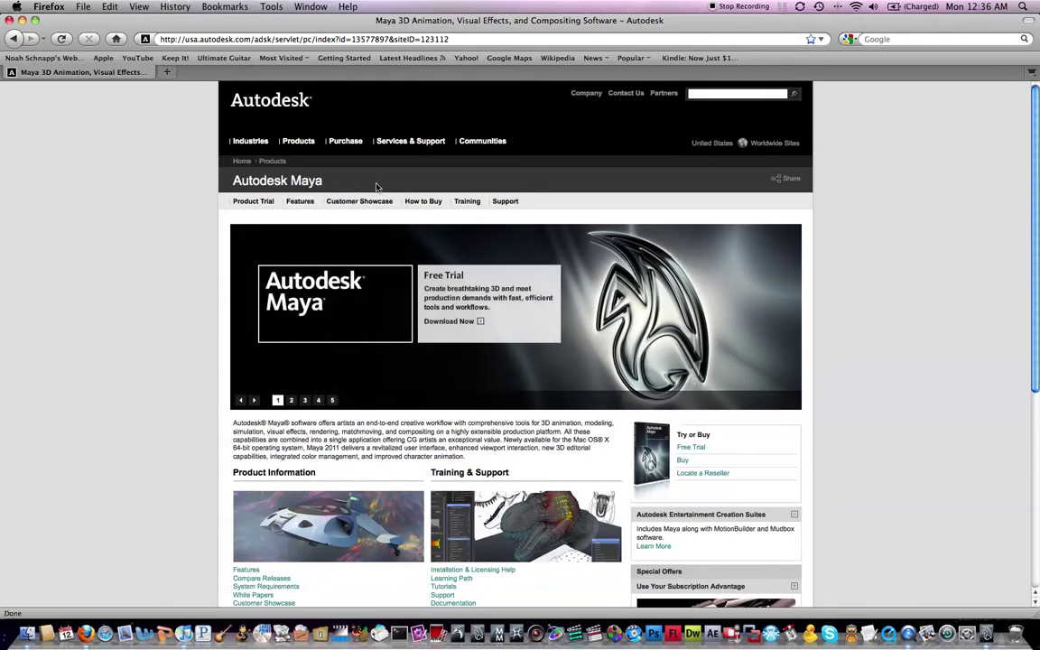
pyautogui.click(267, 202)
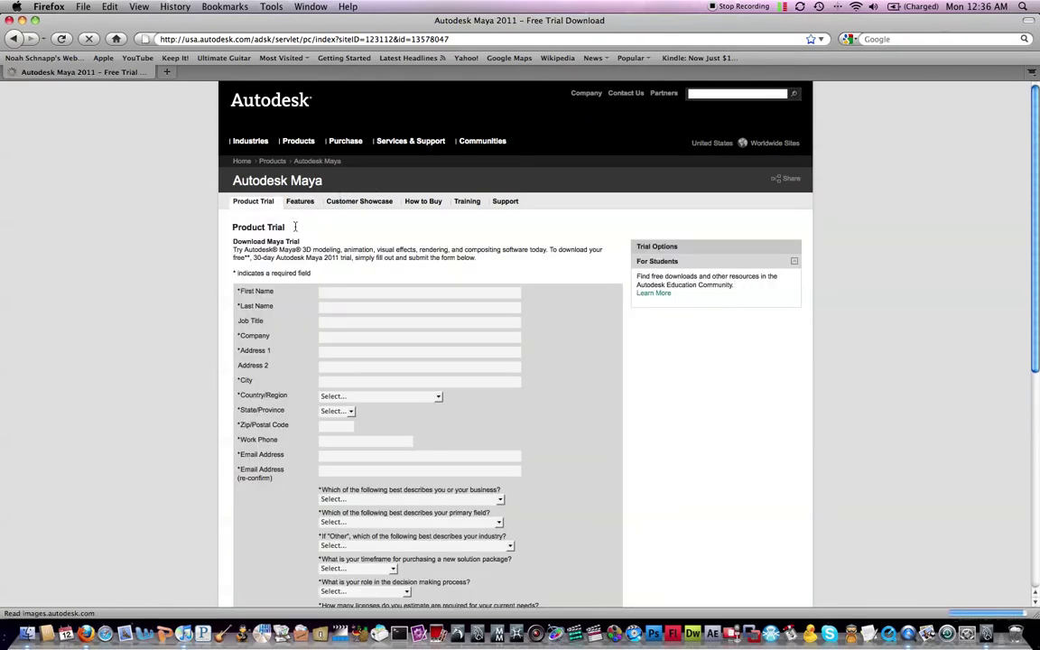
# Scroll through the trial form to review it, then switch back to Maya.
pyautogui.scroll(-8, 424, 304)
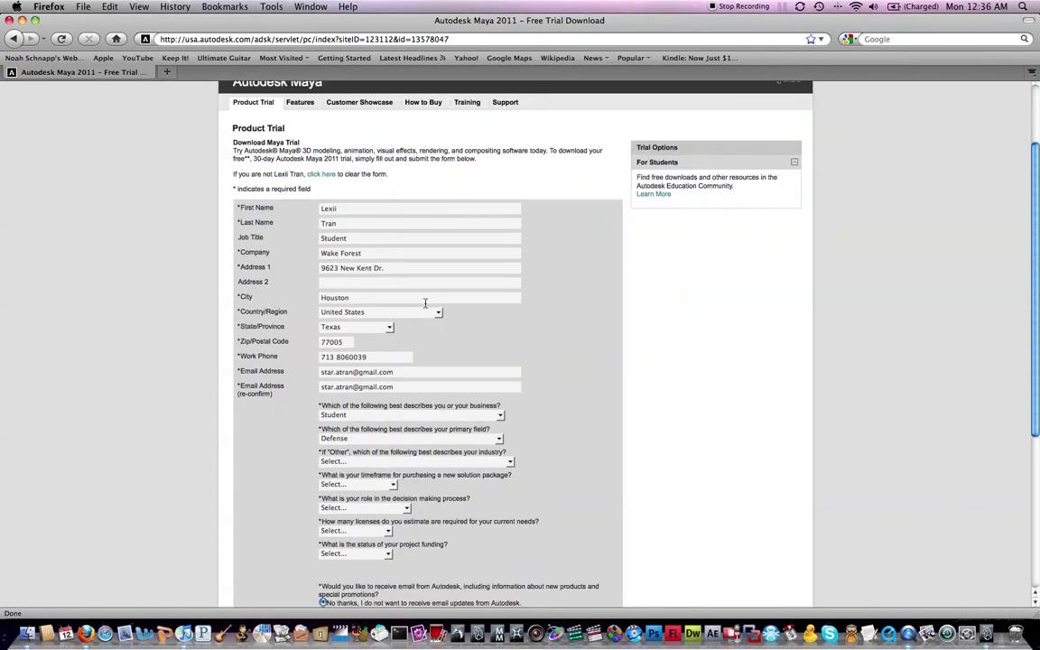
pyautogui.scroll(8, 426, 305)
pyautogui.scroll(-8, 426, 305)
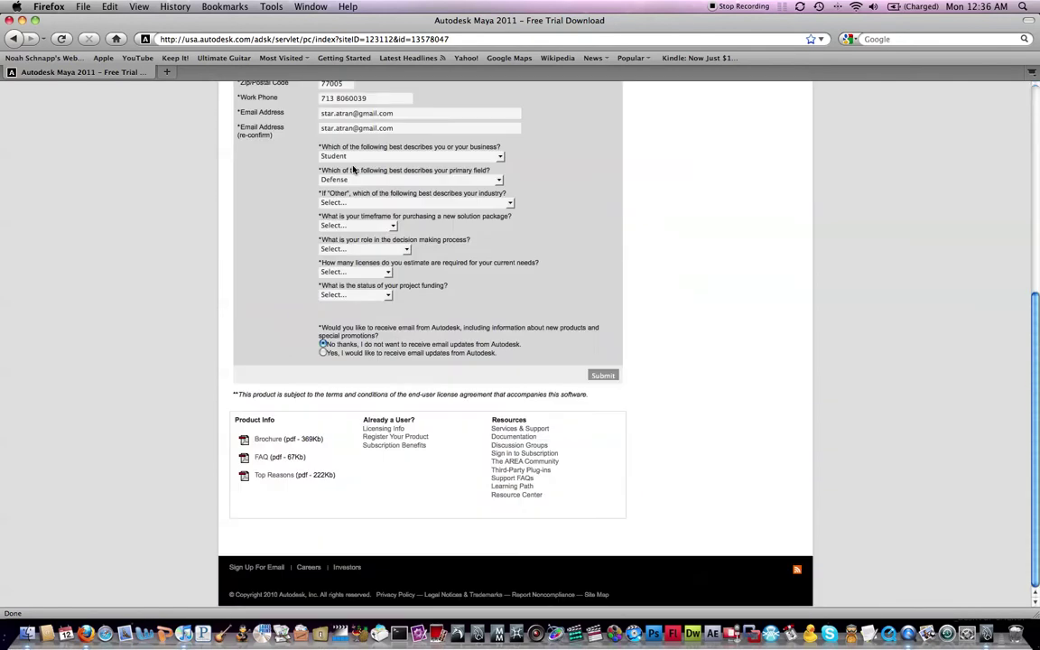
pyautogui.scroll(2, 270, 236)
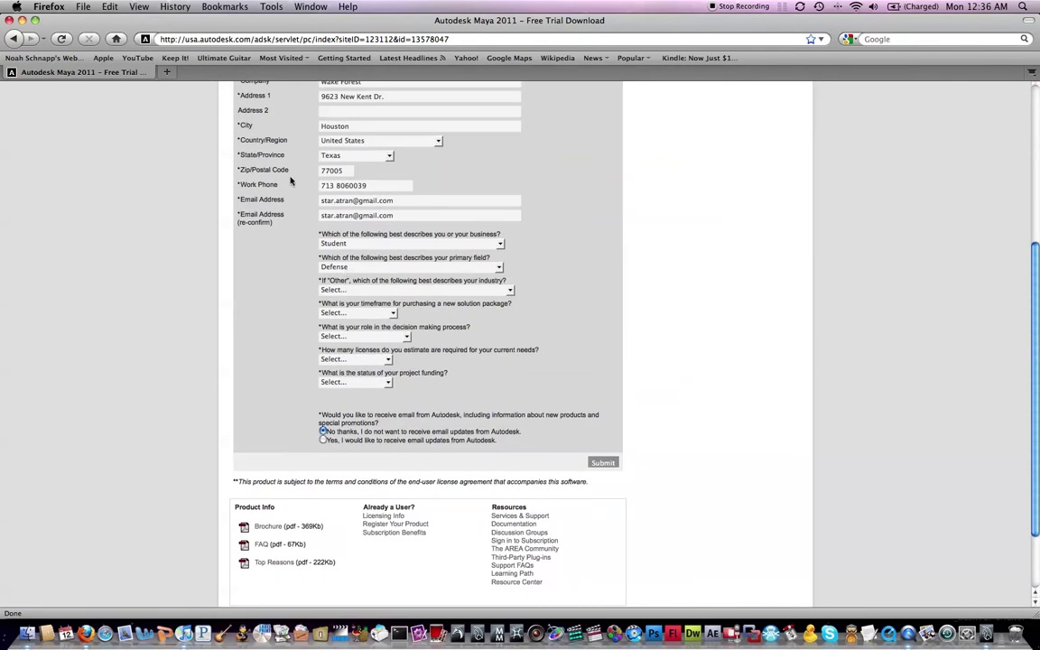
pyautogui.scroll(6, 280, 230)
pyautogui.scroll(-8, 291, 256)
pyautogui.press('F9')
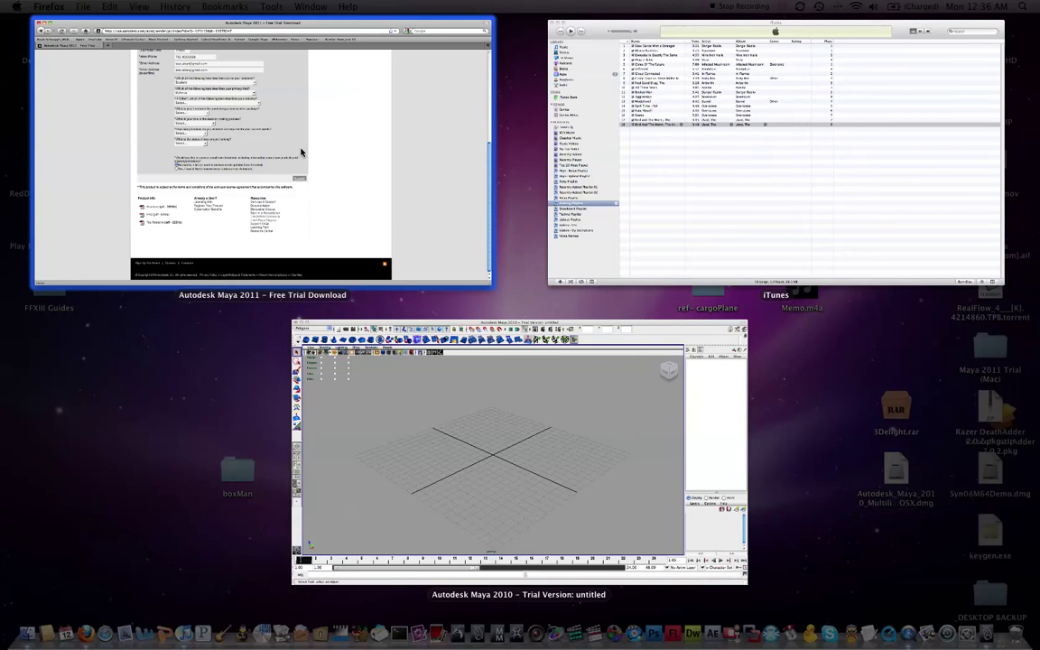
pyautogui.click(433, 429)
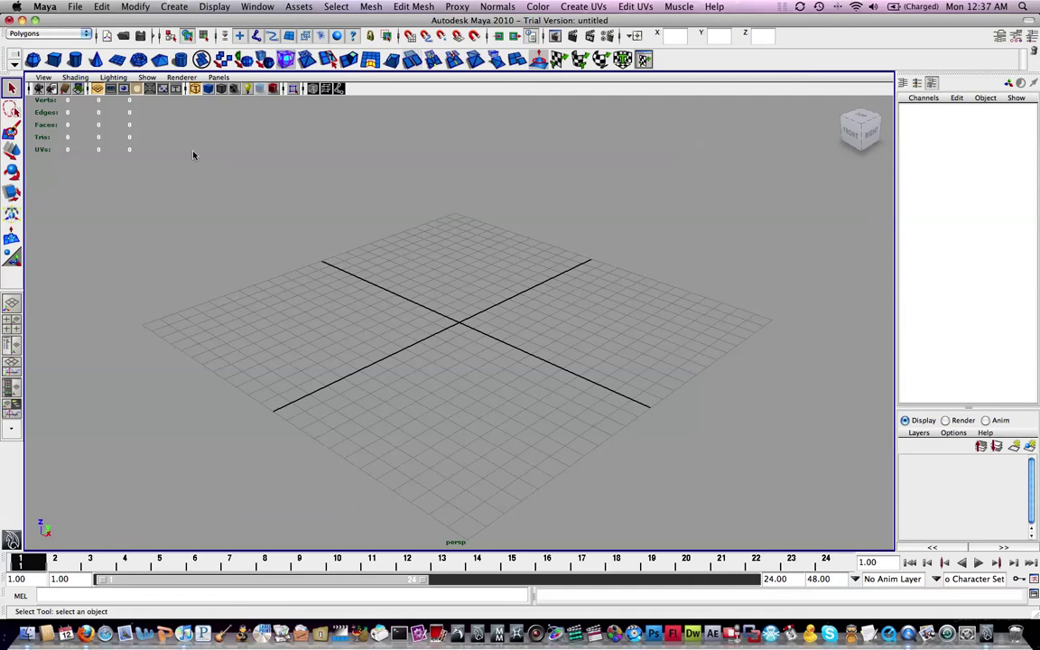
# Use File > Project > Set to choose Desktop/boxMan as the current project.
pyautogui.click(76, 6)
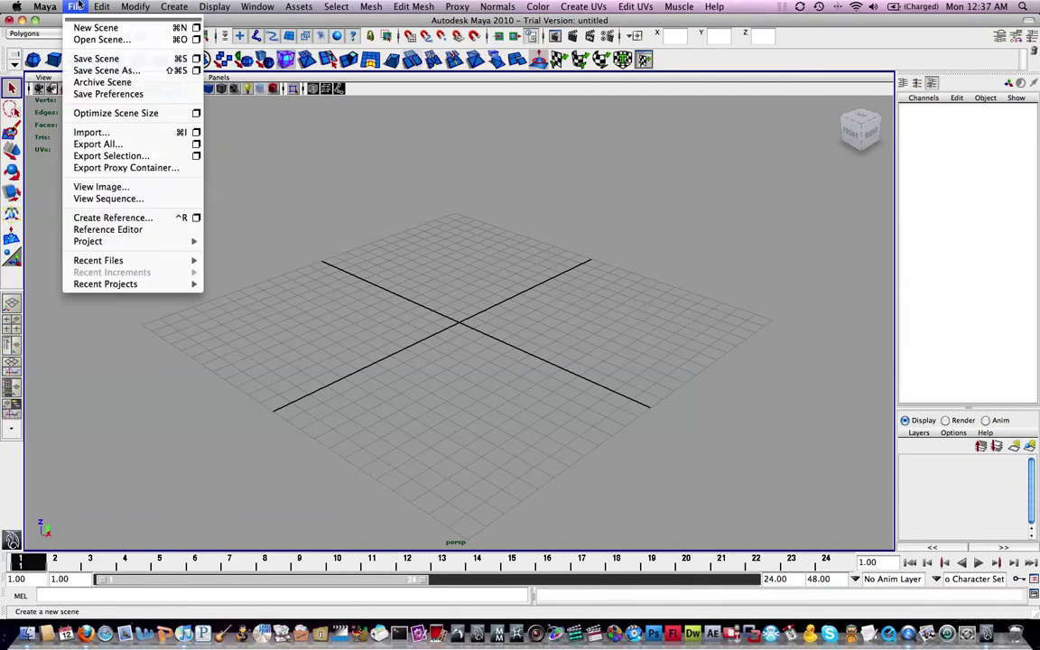
pyautogui.moveTo(180, 241)
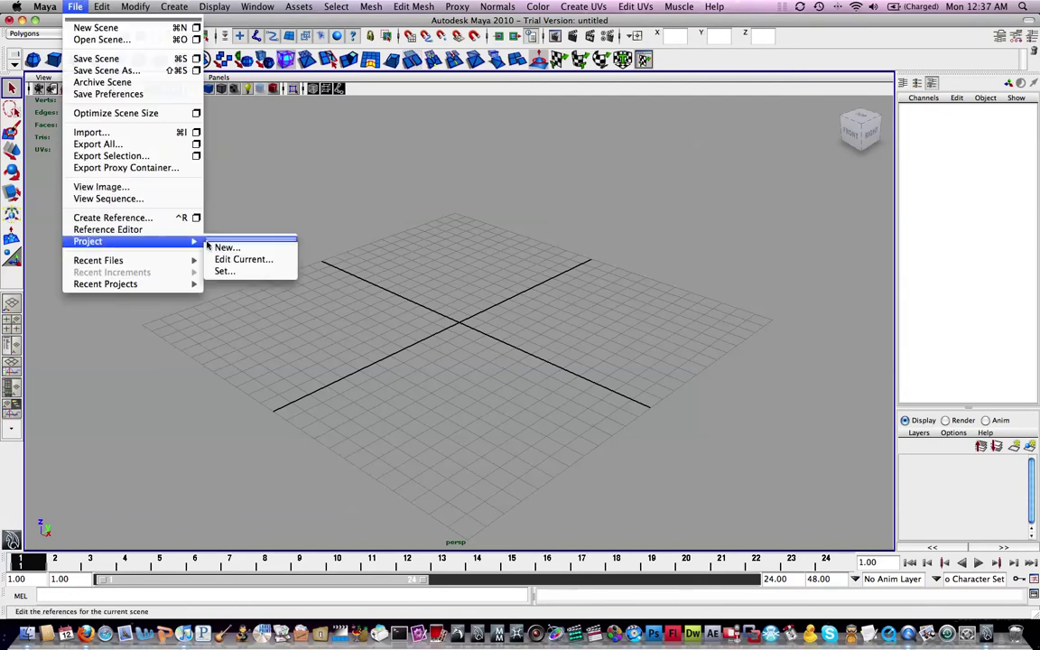
pyautogui.click(234, 270)
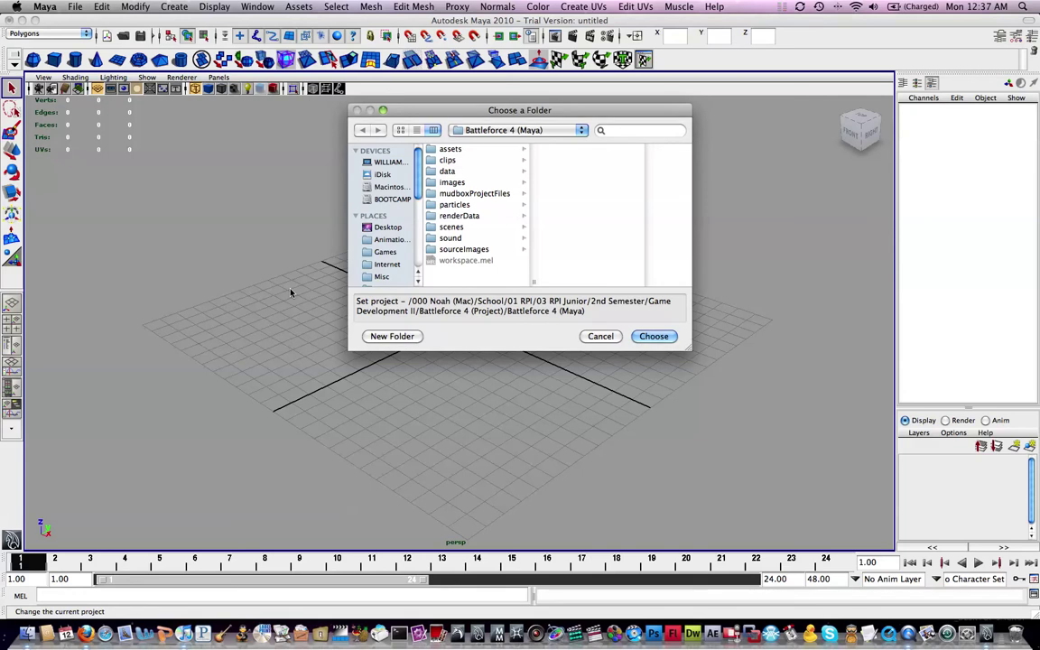
pyautogui.click(390, 228)
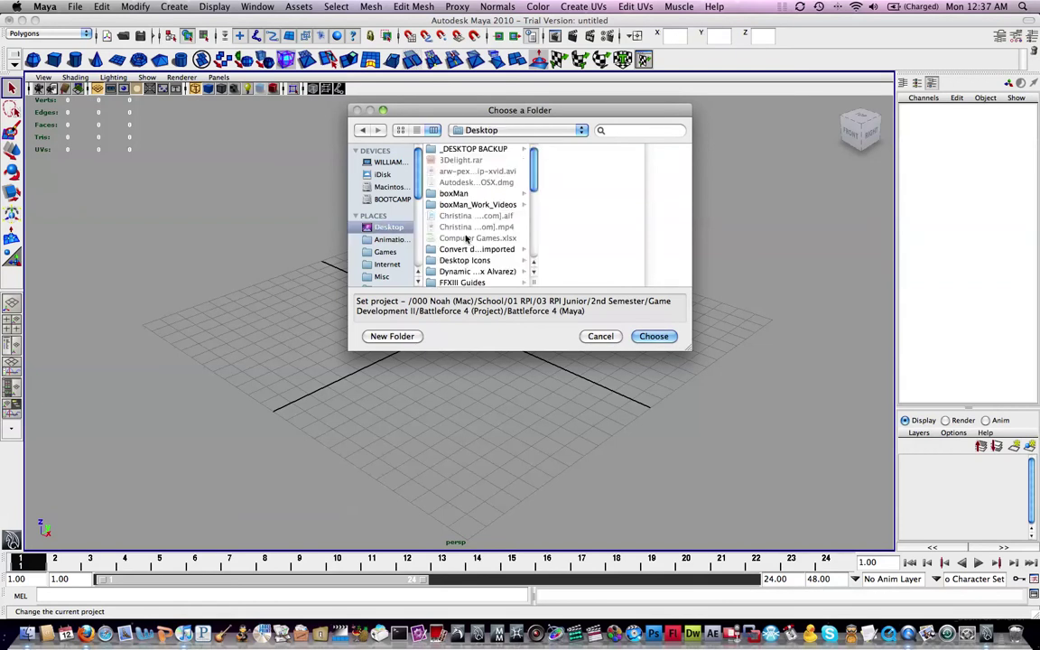
pyautogui.click(454, 193)
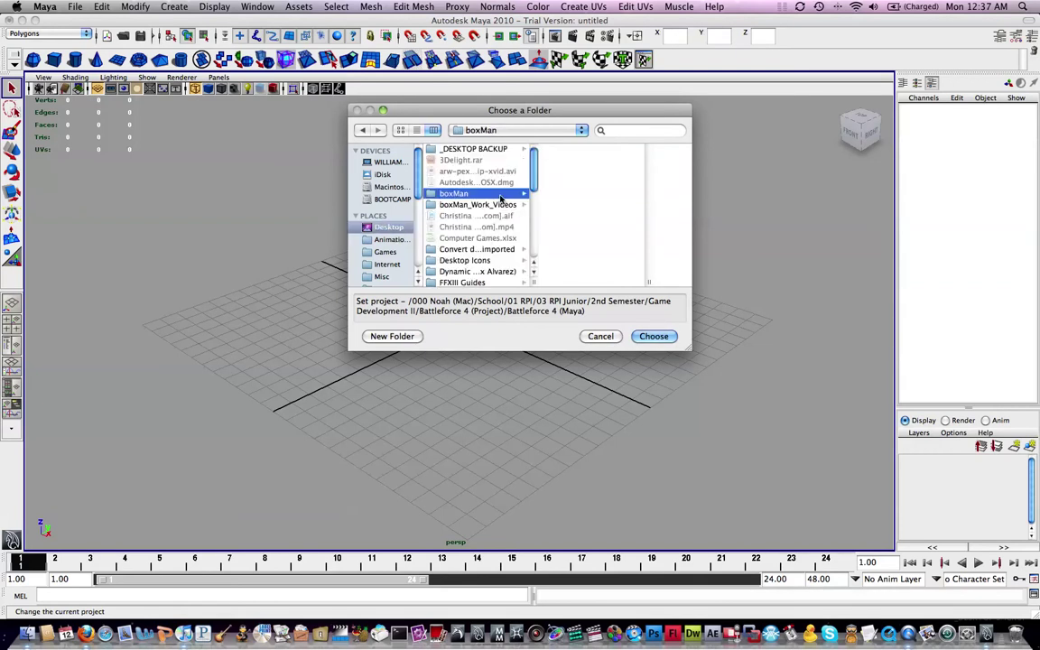
pyautogui.click(654, 335)
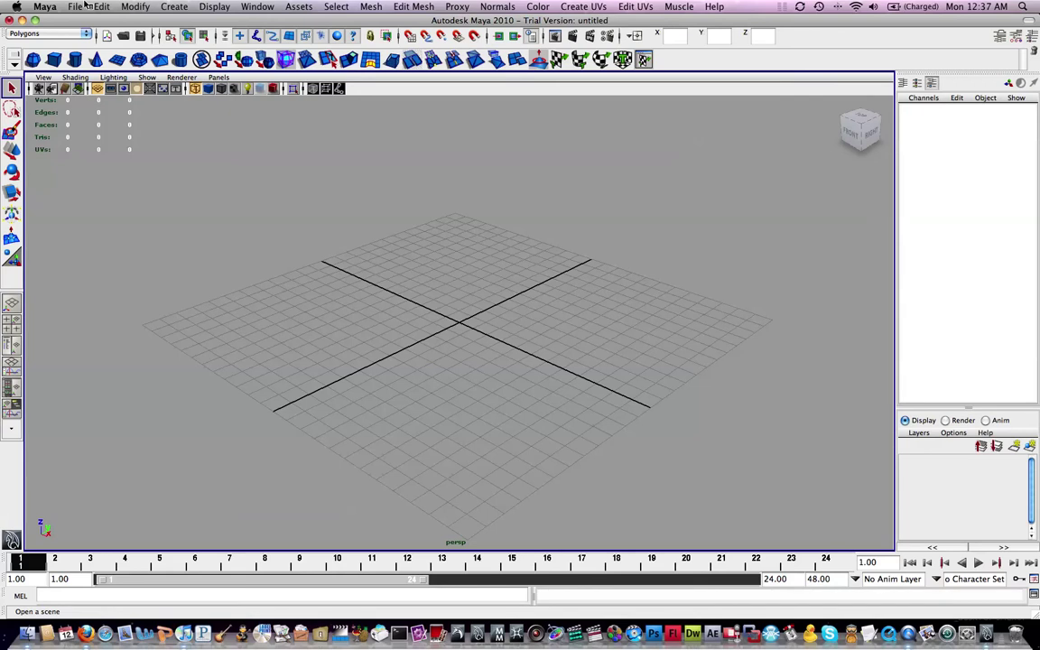
pyautogui.click(76, 7)
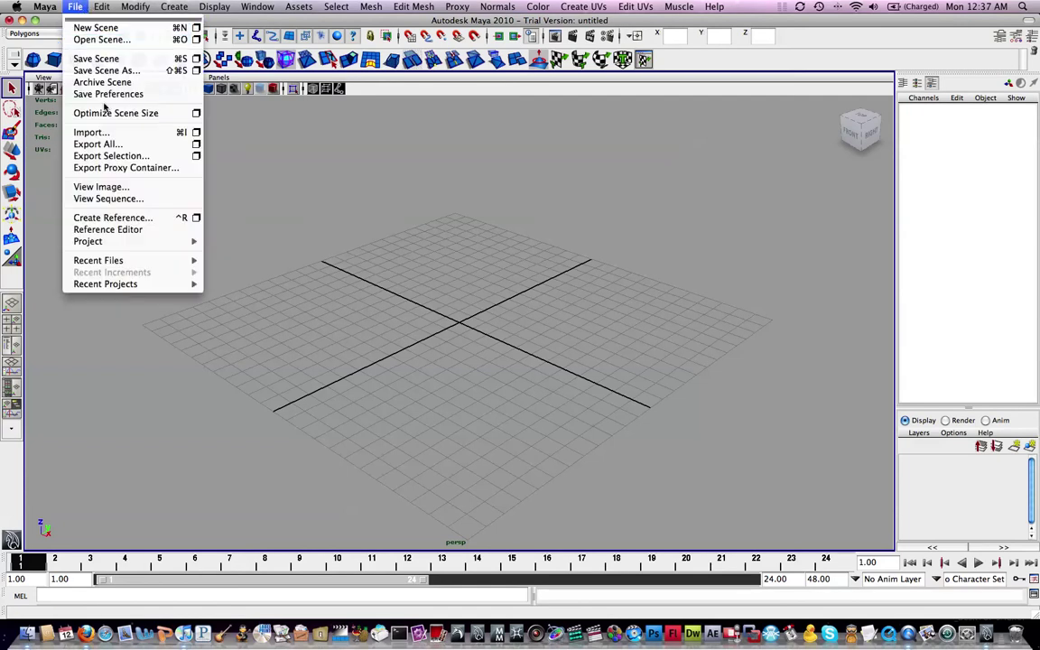
pyautogui.click(271, 194)
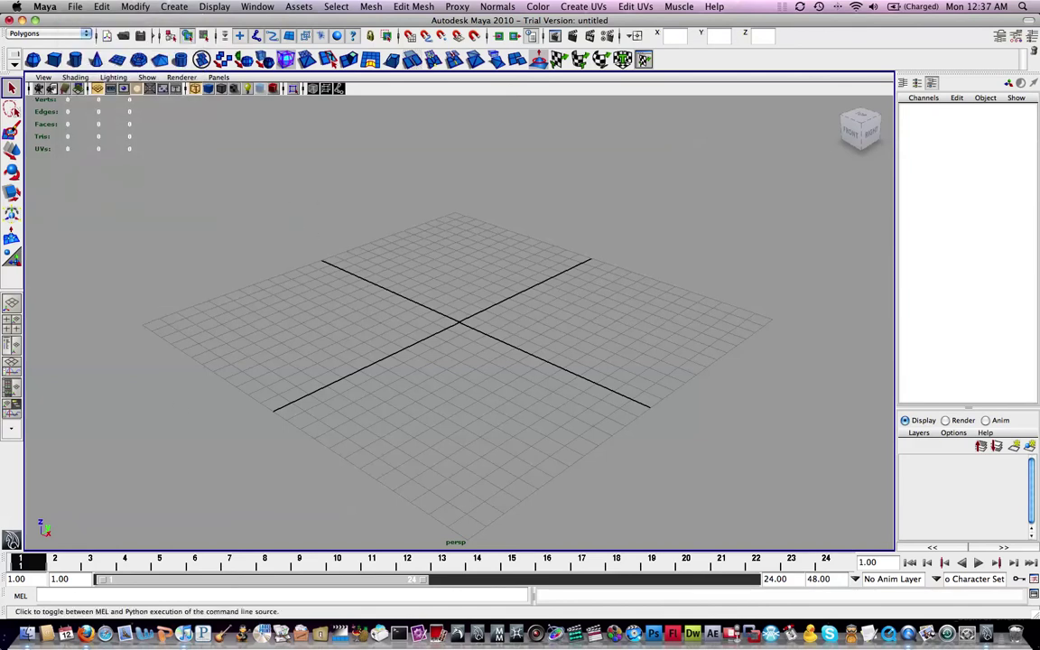
pyautogui.press('F11')
pyautogui.doubleClick(236, 470)
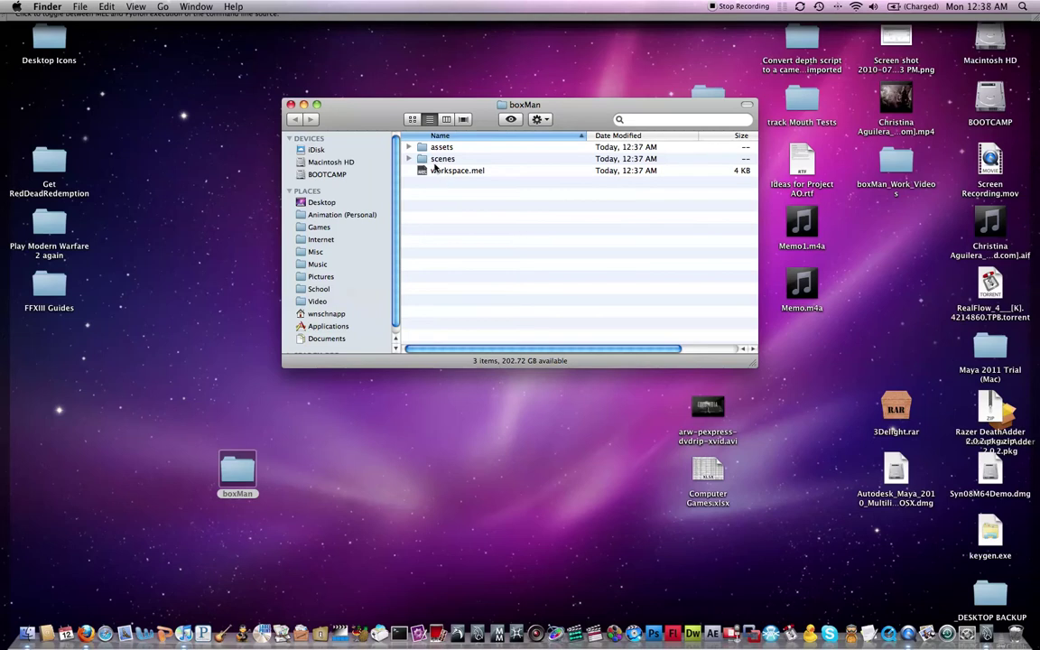
pyautogui.click(435, 160)
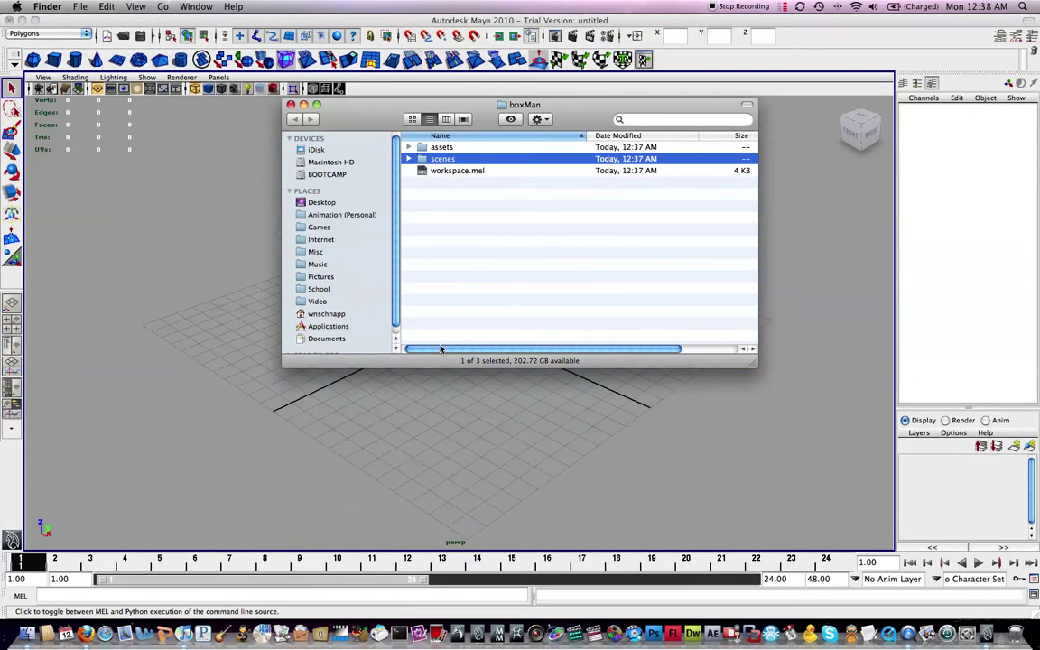
# In Edit Project, set the scenes and images locations to 'scenes' and 'images'.
pyautogui.click(383, 408)
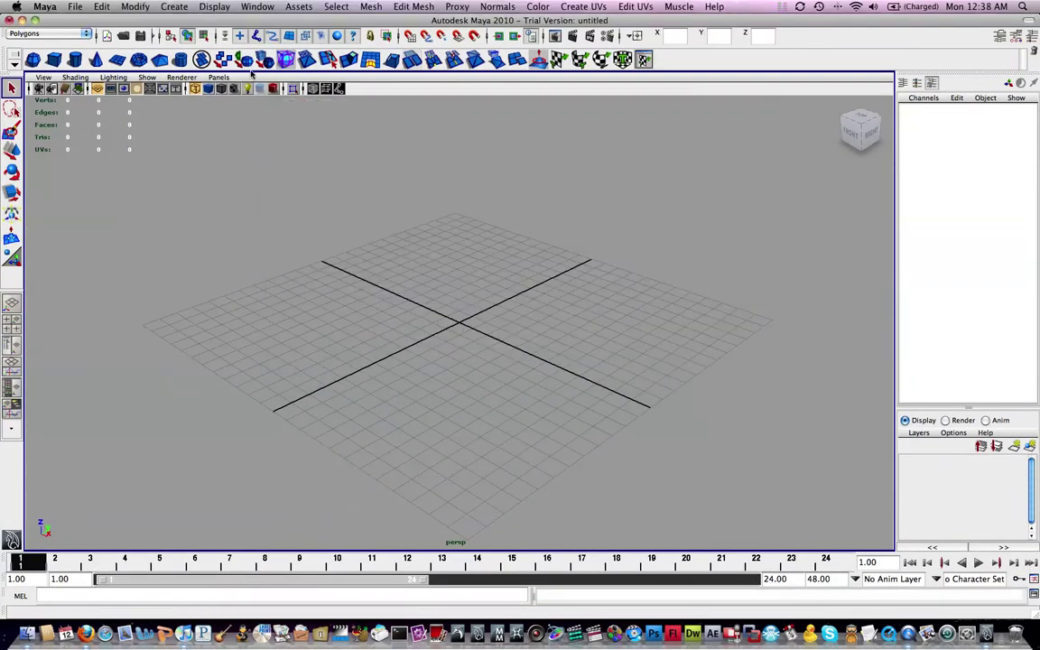
pyautogui.click(79, 7)
pyautogui.moveTo(144, 241)
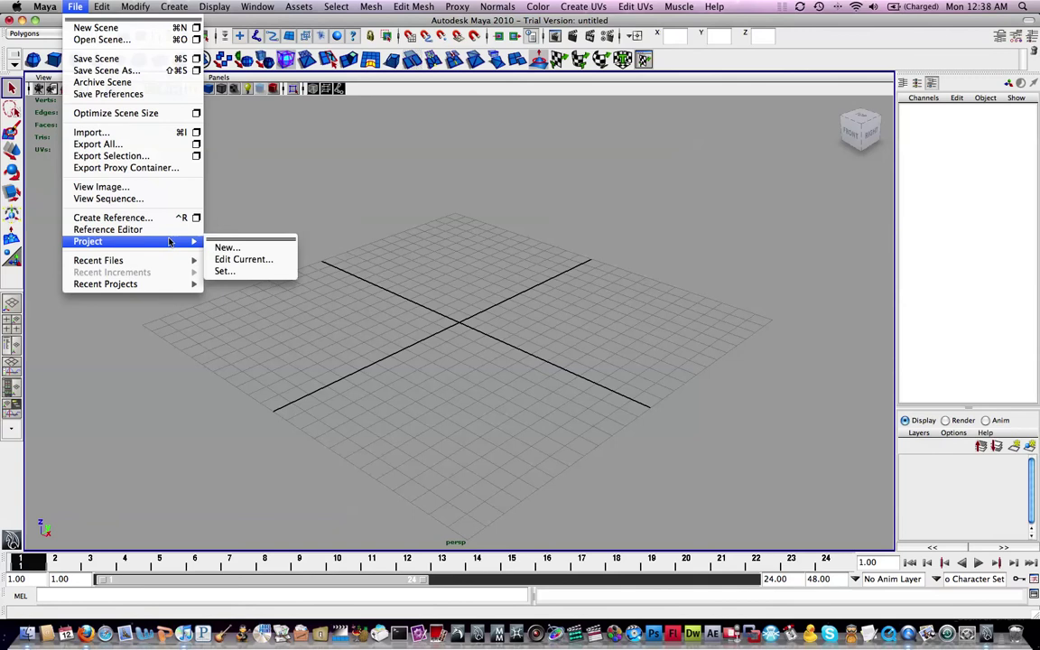
pyautogui.click(240, 260)
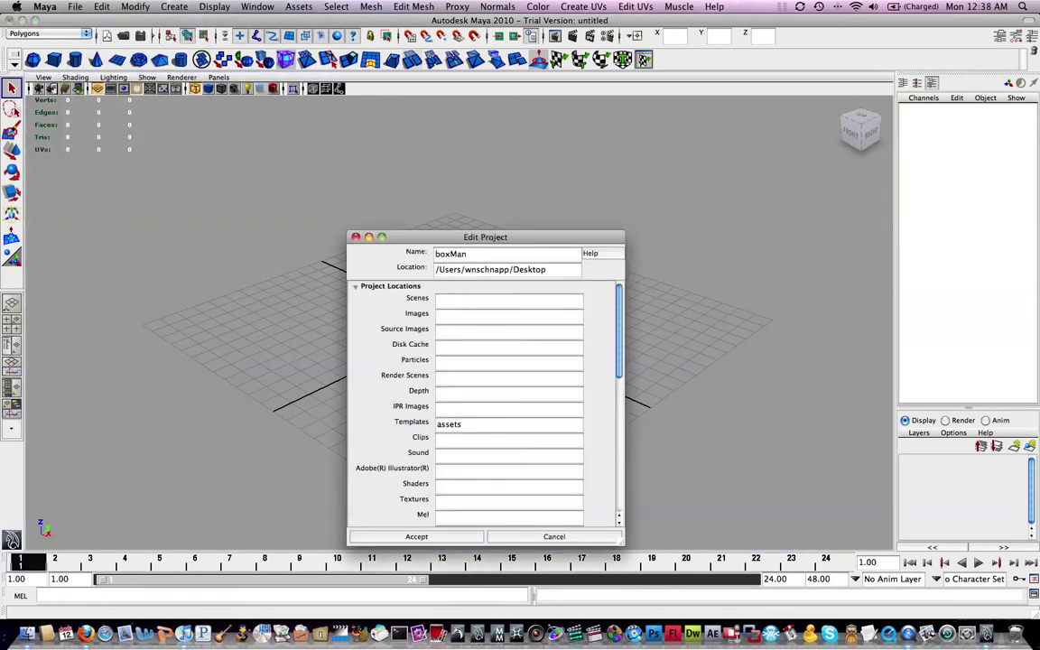
pyautogui.click(451, 301)
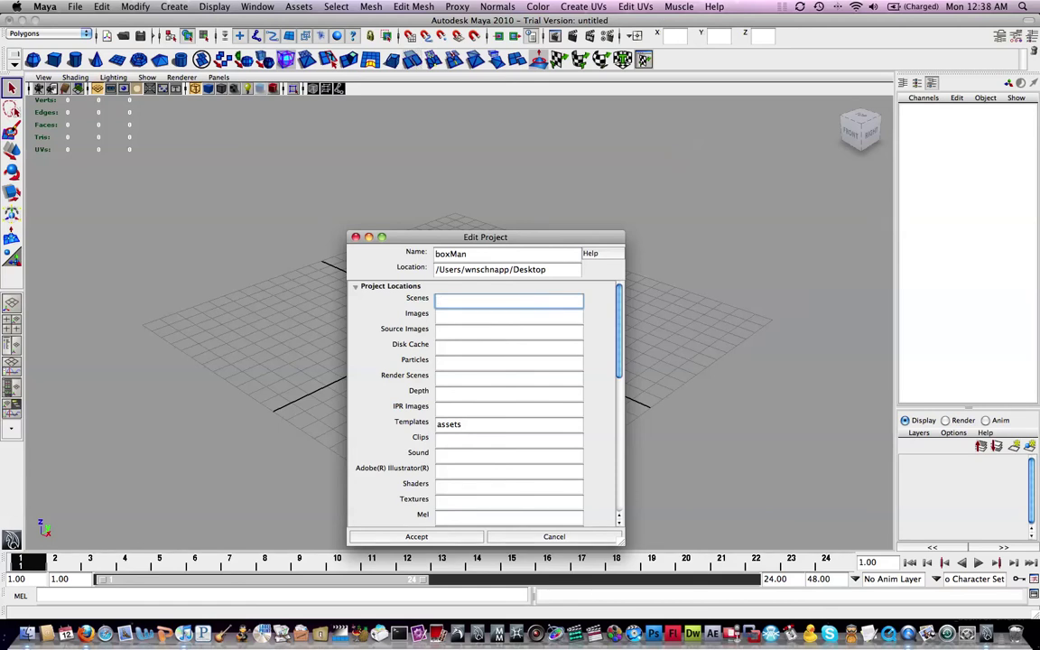
pyautogui.write('scenes')
pyautogui.press('Tab')
pyautogui.write('images')
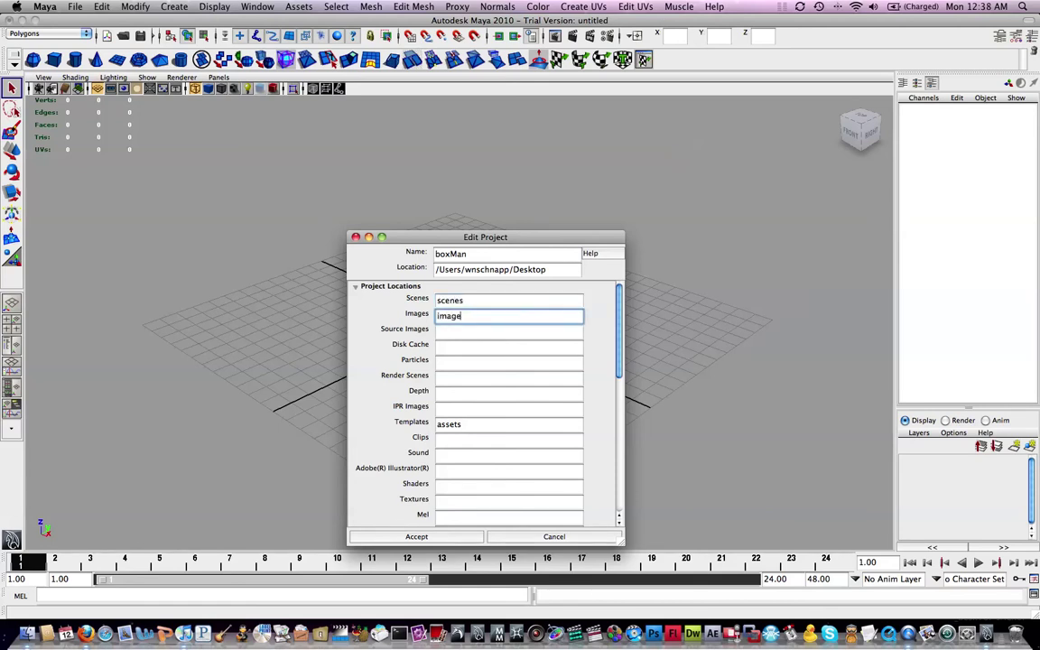
# Set the sourceImages and textures locations, then accept to create the boxMan project.
pyautogui.press('Tab')
pyautogui.write('sourceImages')
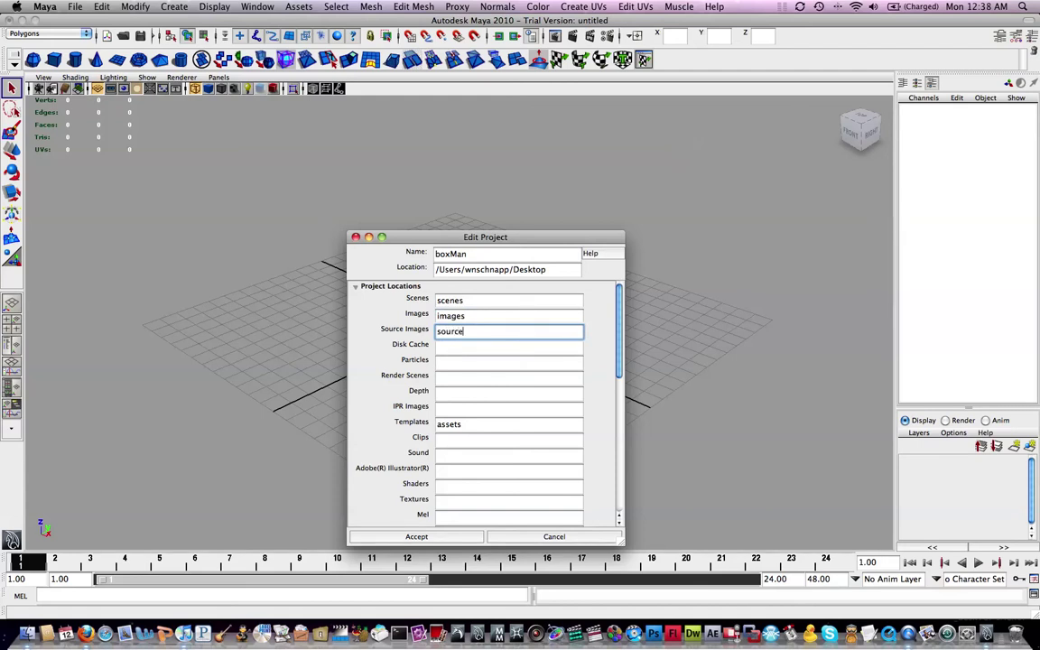
pyautogui.press('Tab')
pyautogui.press('Tab')
pyautogui.press('Tab')
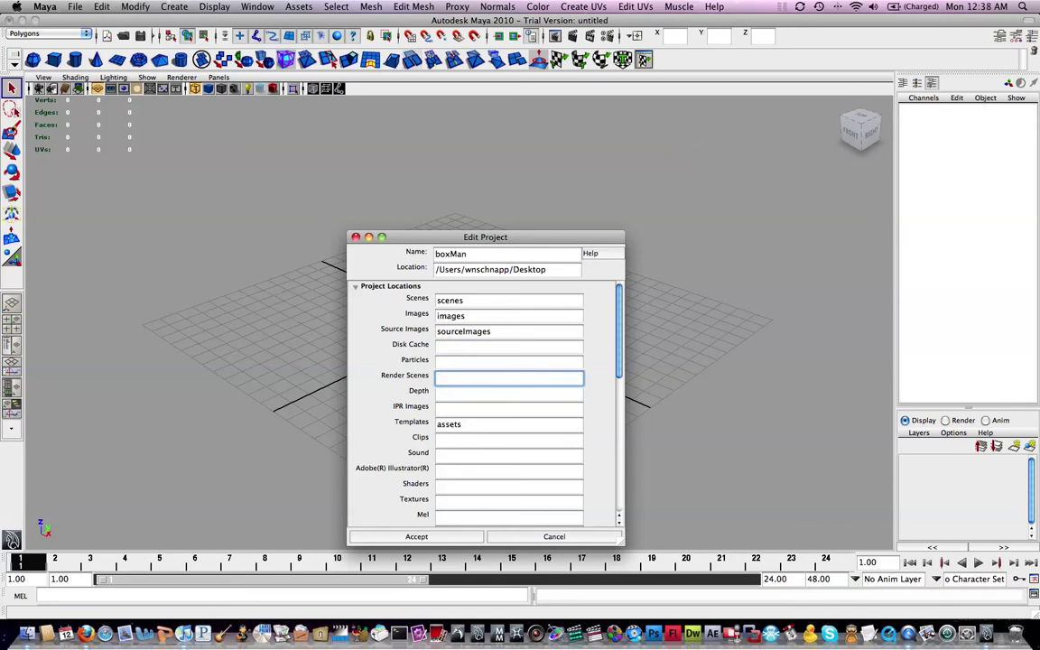
pyautogui.click(462, 499)
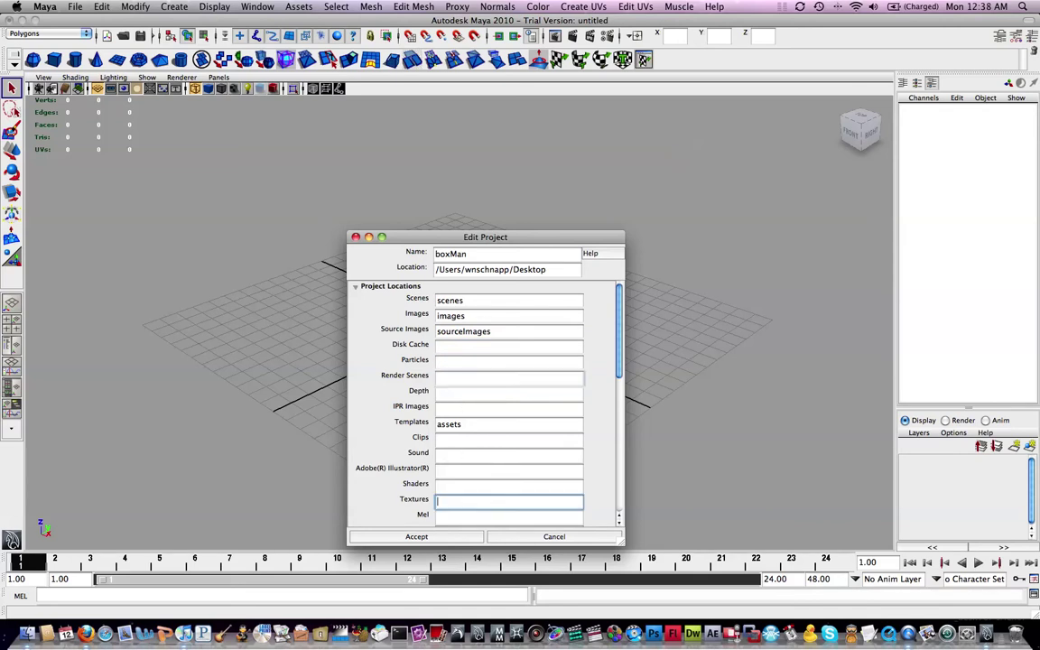
pyautogui.write('textures')
pyautogui.click(460, 538)
# Open the desktop boxMan folder to verify its new subfolders, then return to Maya.
pyautogui.press('F11')
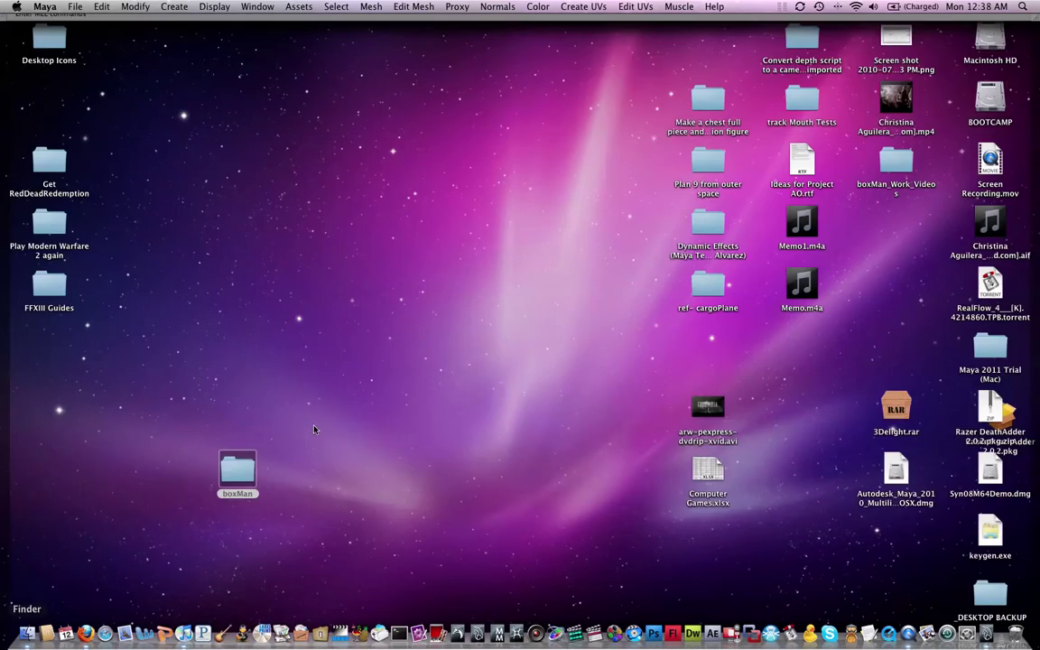
pyautogui.click(235, 477)
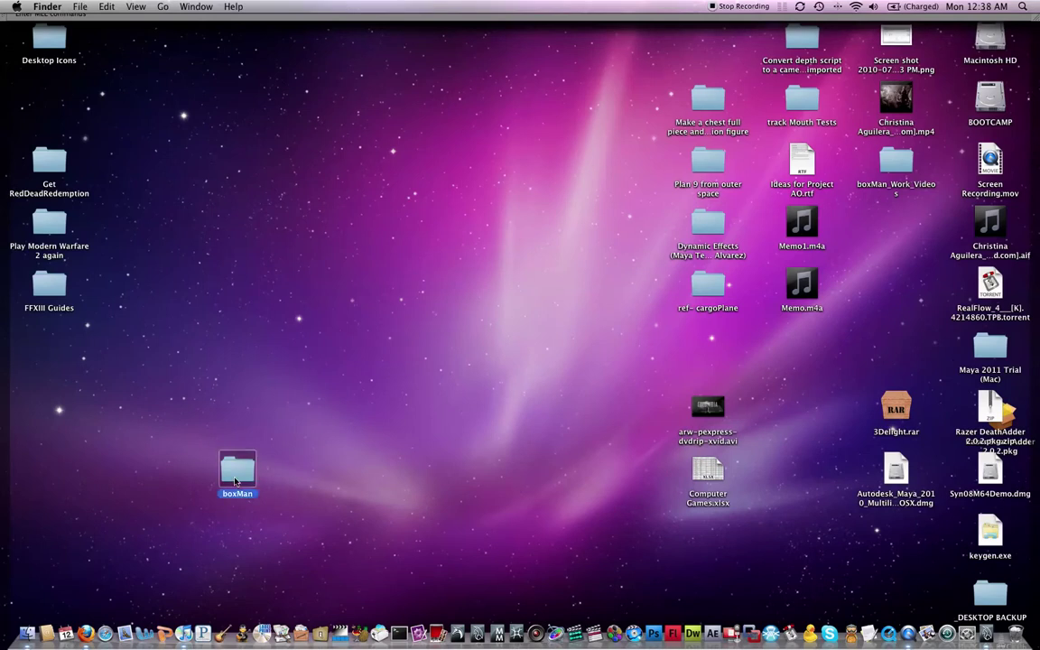
pyautogui.doubleClick(234, 479)
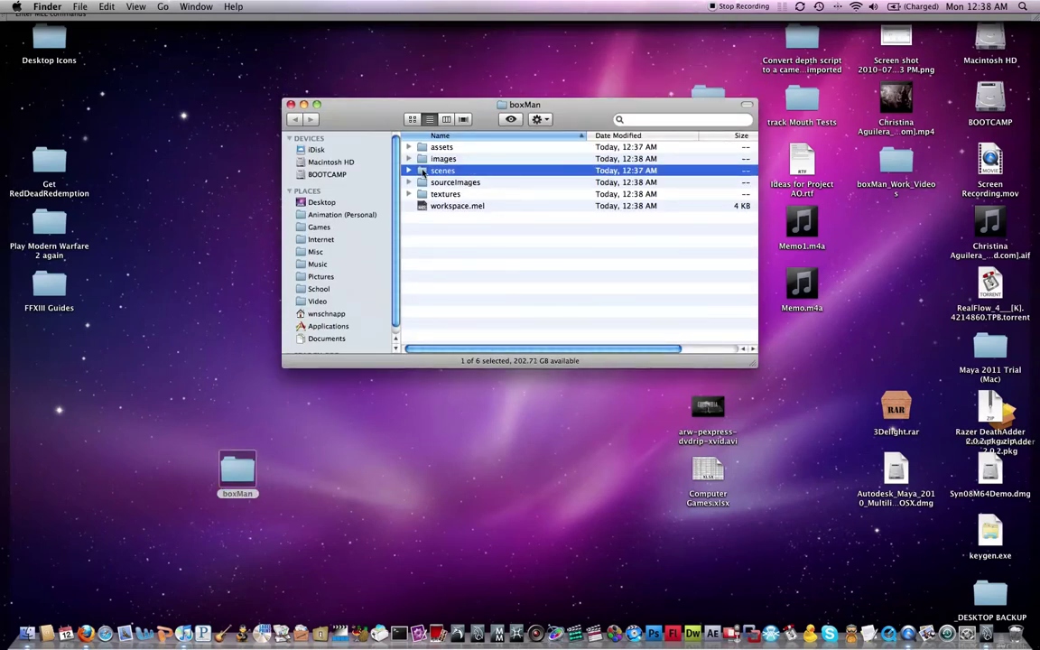
pyautogui.press('F11')
pyautogui.click(291, 443)
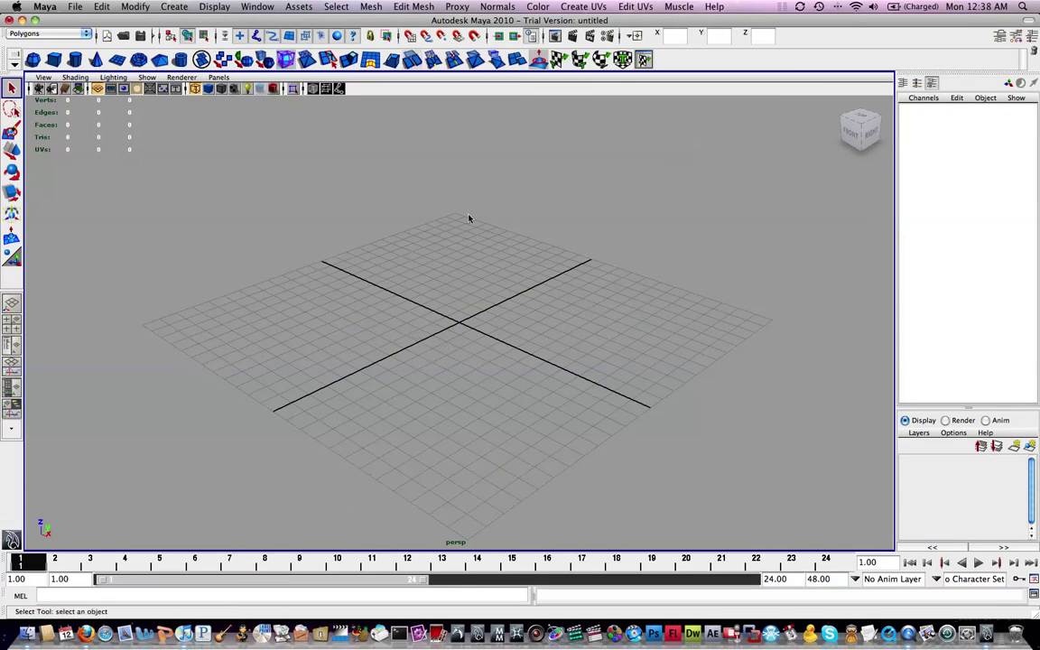
# Set boxMan as the current project again and clear the selection in the empty scene.
pyautogui.click(75, 6)
pyautogui.moveTo(116, 244)
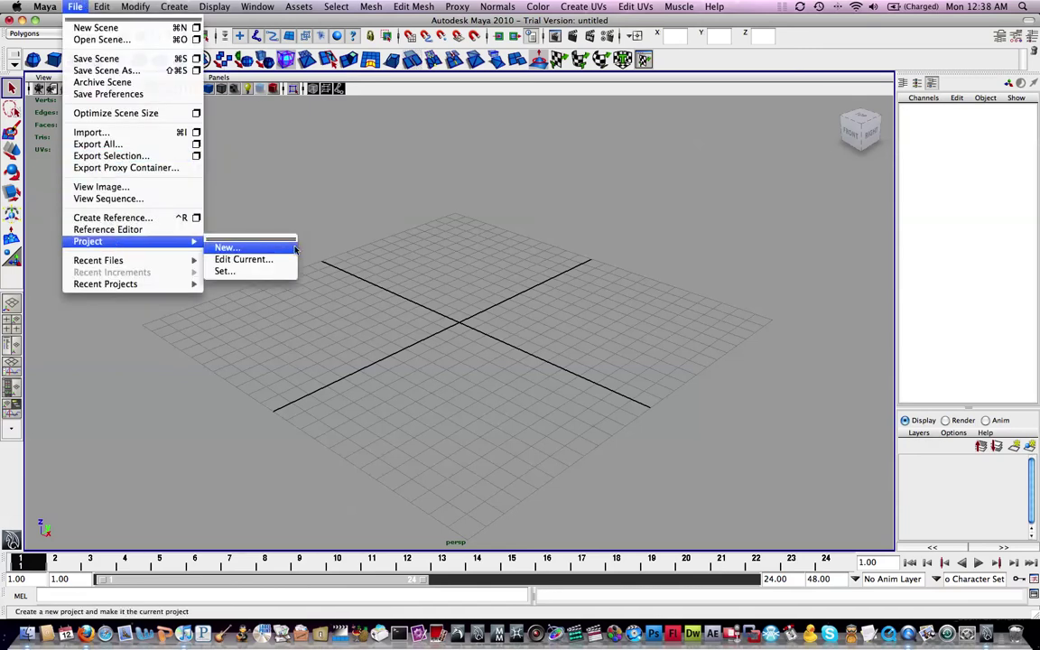
pyautogui.click(269, 273)
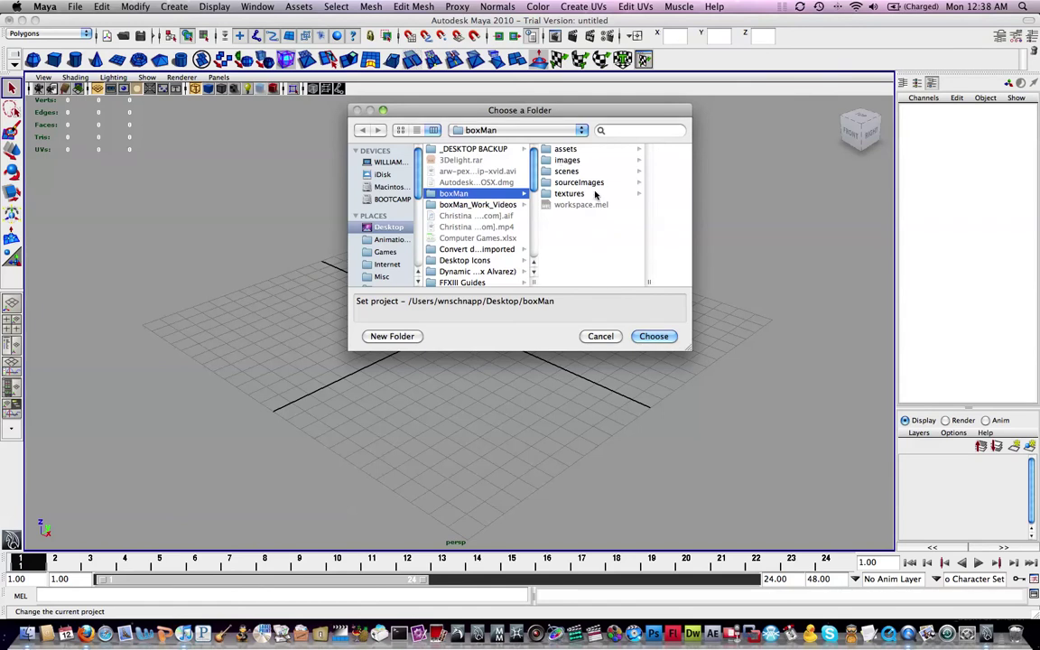
pyautogui.click(655, 338)
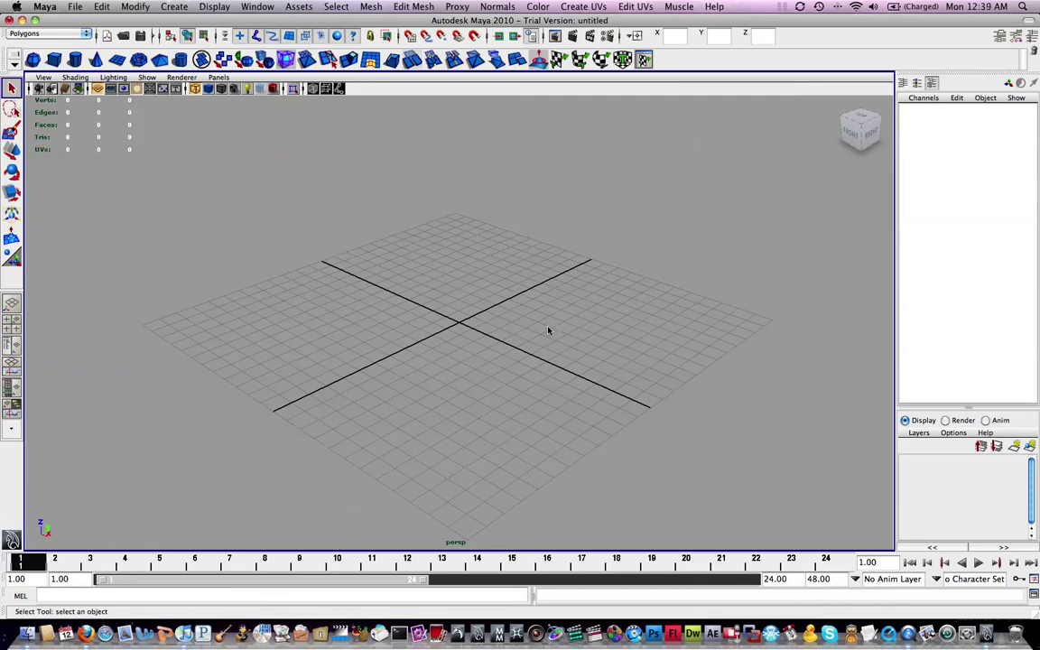
pyautogui.moveTo(393, 382); pyautogui.dragTo(397, 379)
# In the Plug-in Manager, tick Loaded for objExport.bundle.
pyautogui.click(258, 6)
pyautogui.moveTo(289, 55)
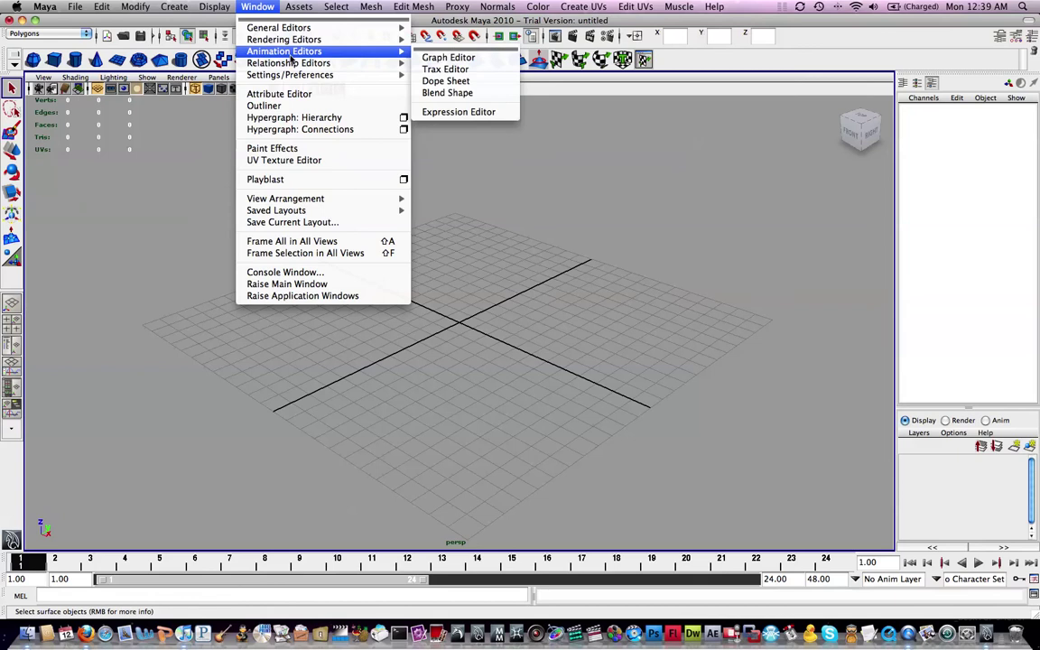
pyautogui.moveTo(273, 74)
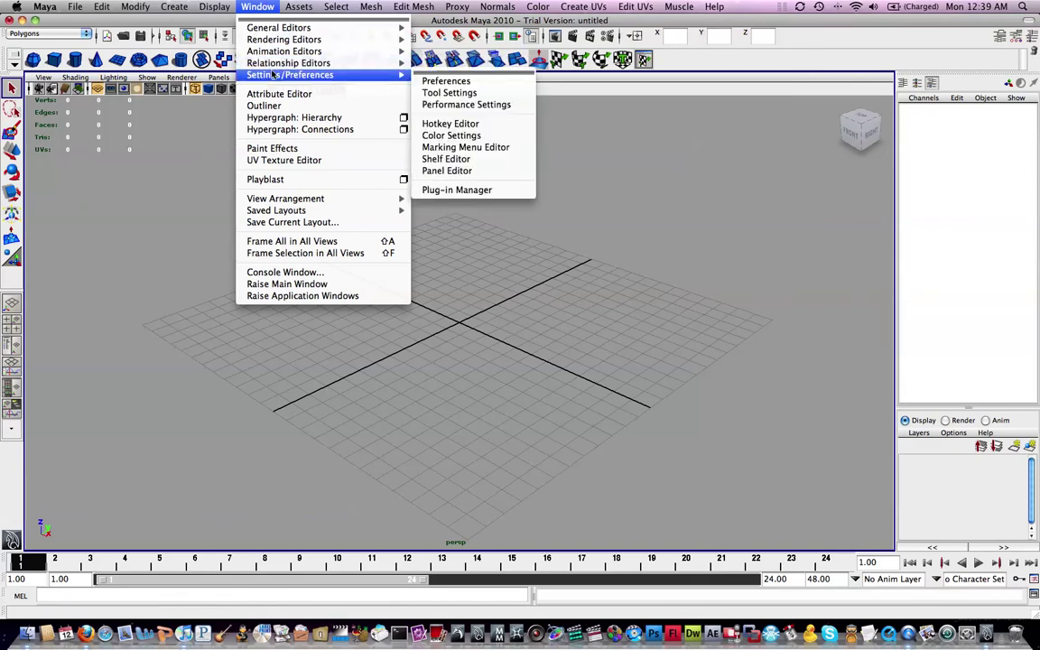
pyautogui.click(468, 190)
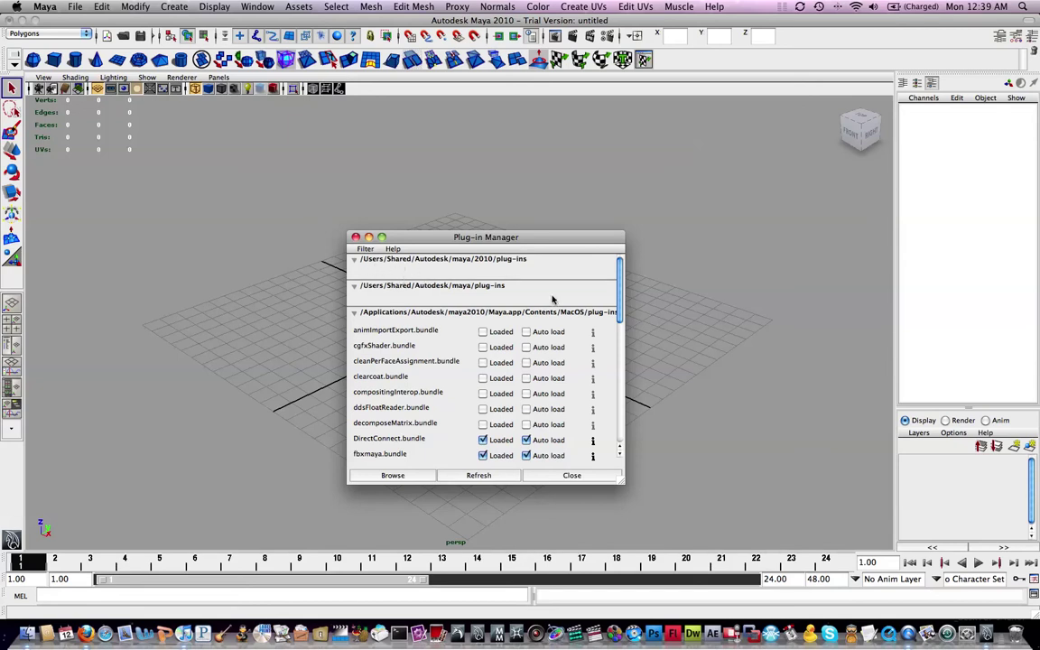
pyautogui.scroll(-5, 424, 307)
pyautogui.scroll(-8, 443, 340)
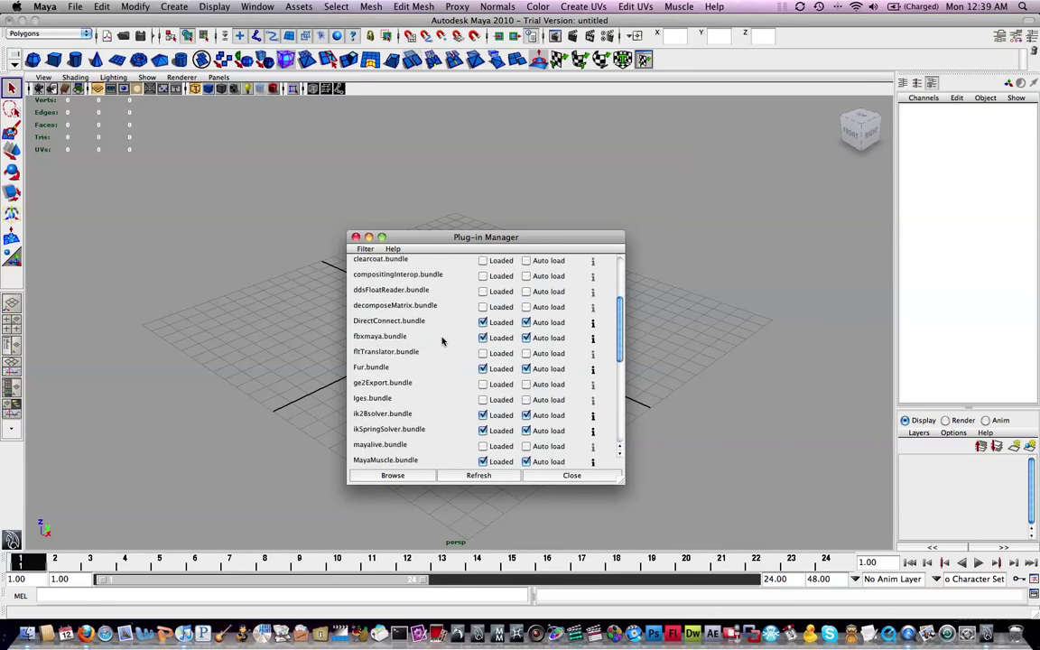
pyautogui.scroll(-2, 442, 341)
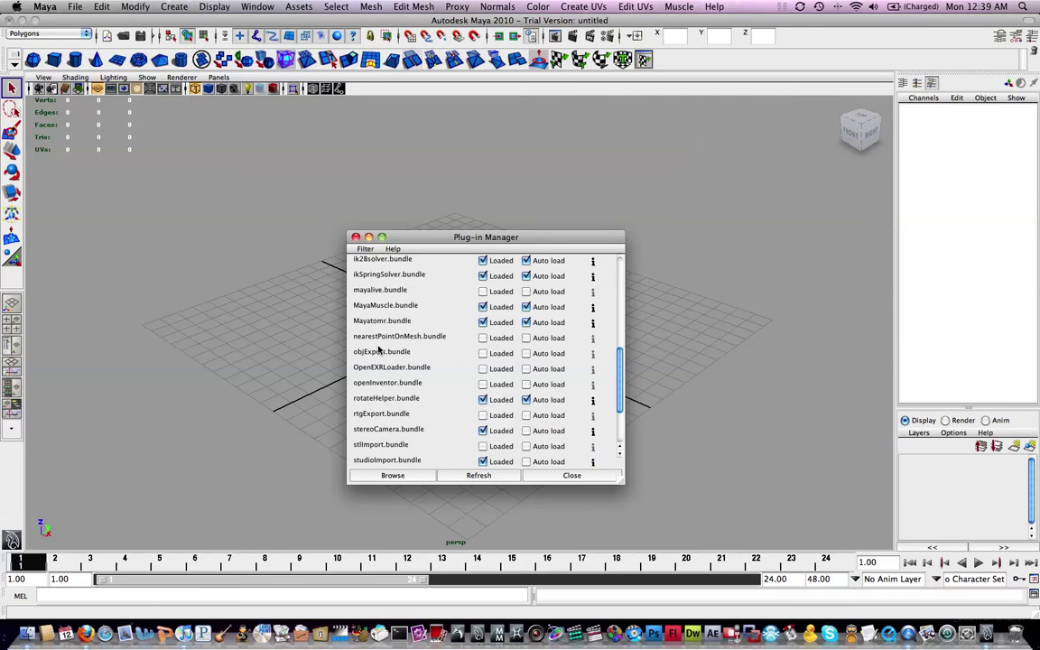
pyautogui.click(492, 354)
# Confirm Mayatomr is loaded and close the Plug-in Manager.
pyautogui.scroll(-5, 458, 362)
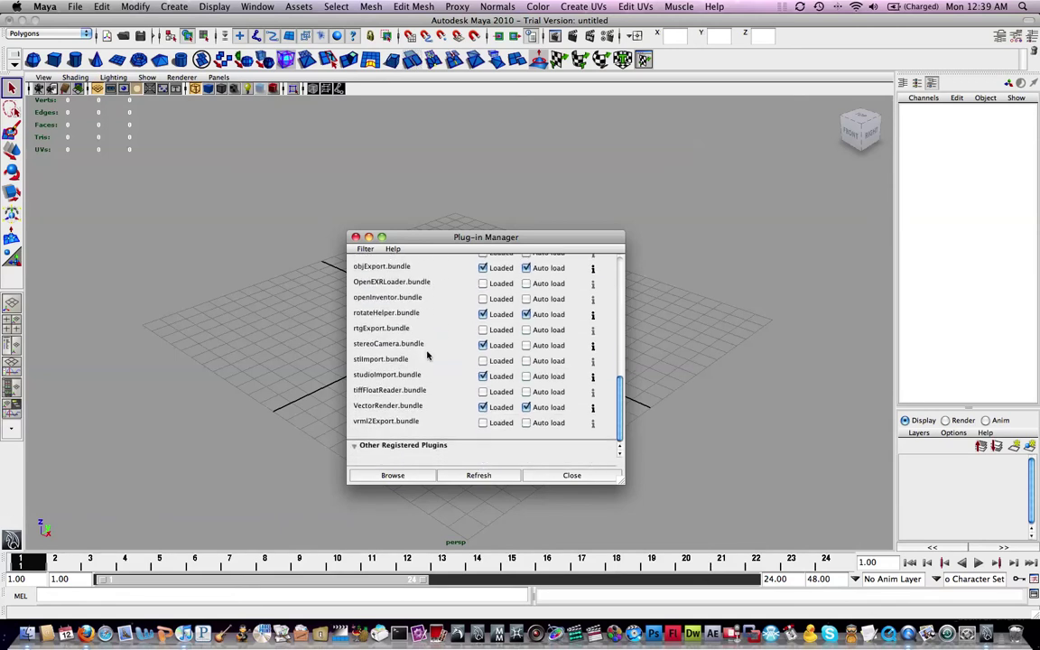
pyautogui.scroll(6, 428, 354)
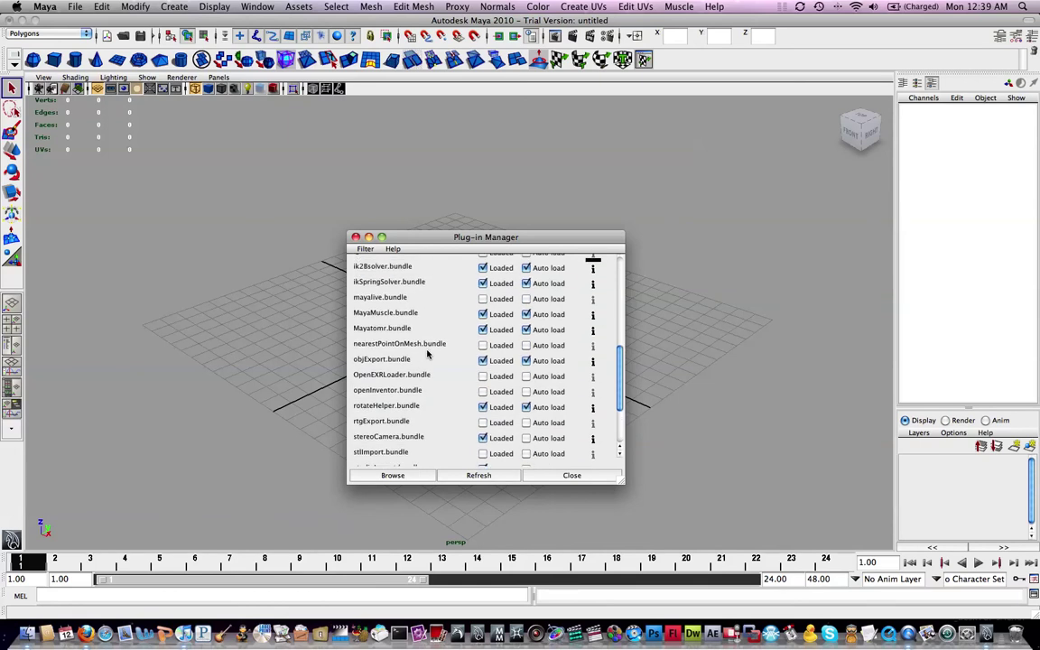
pyautogui.scroll(7, 428, 354)
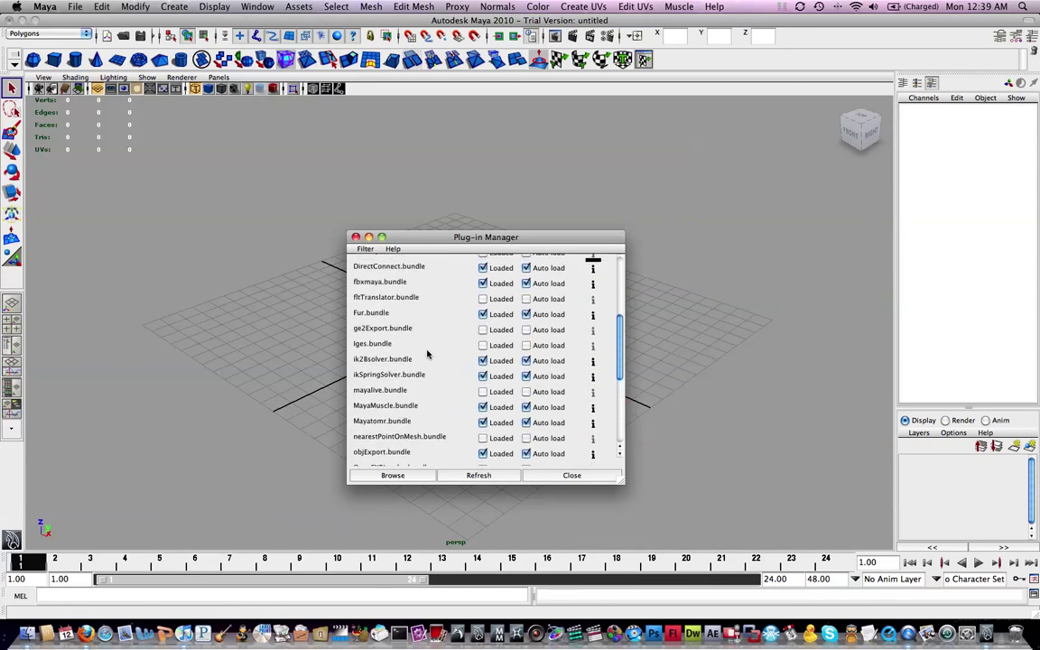
pyautogui.click(571, 476)
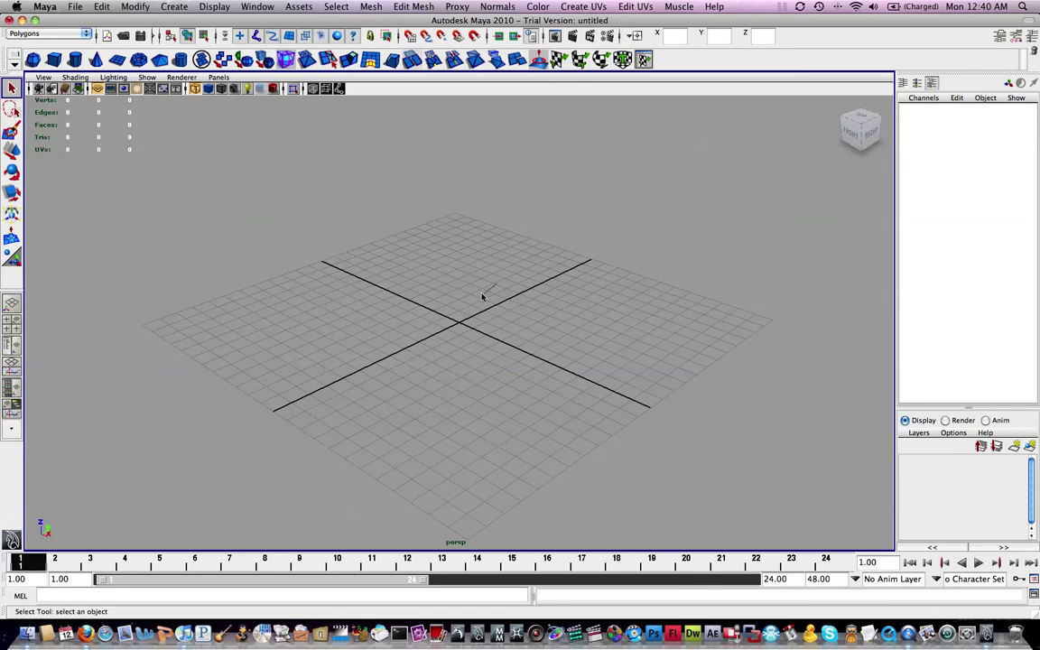
pyautogui.moveTo(424, 275); pyautogui.dragTo(462, 365, button='right')
# Cycle the menu set through Surfaces and Rendering, ending on Polygons.
pyautogui.click(86, 34)
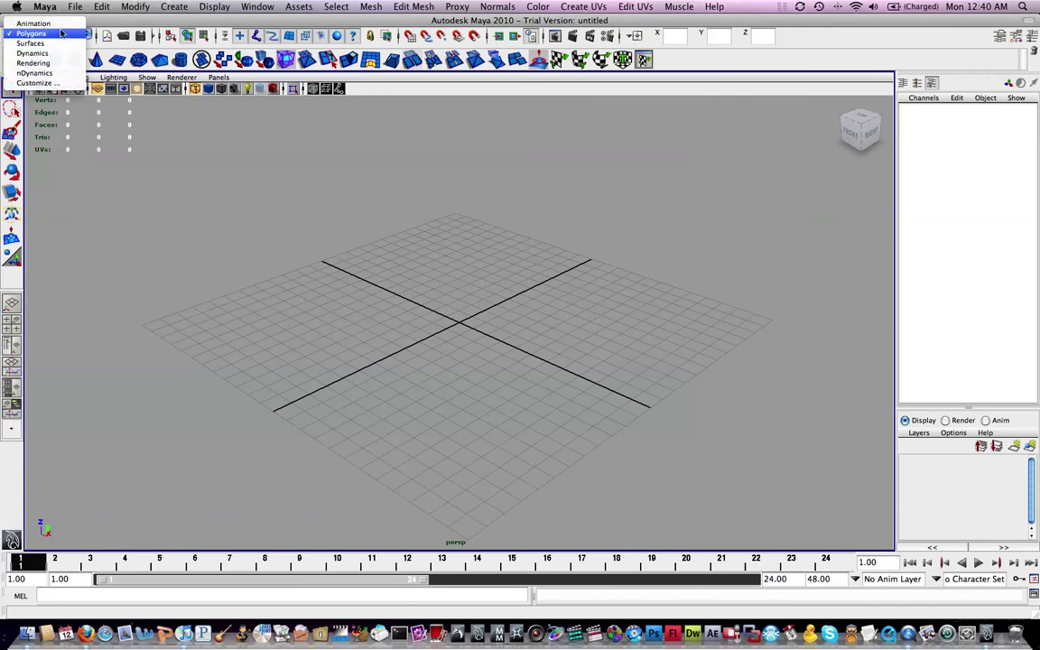
pyautogui.click(55, 44)
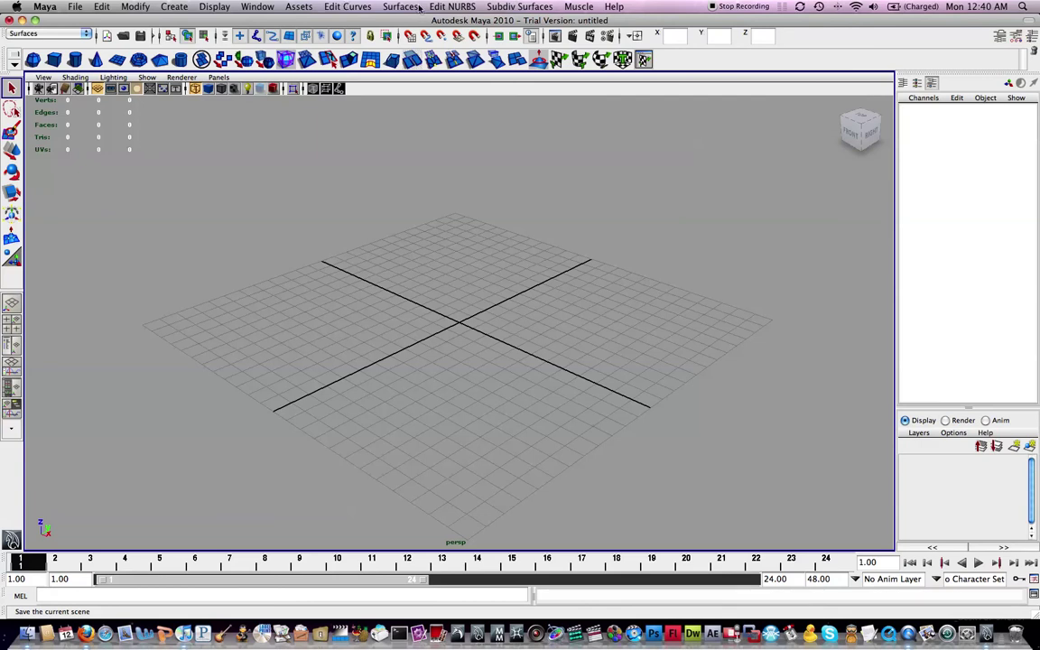
pyautogui.click(54, 34)
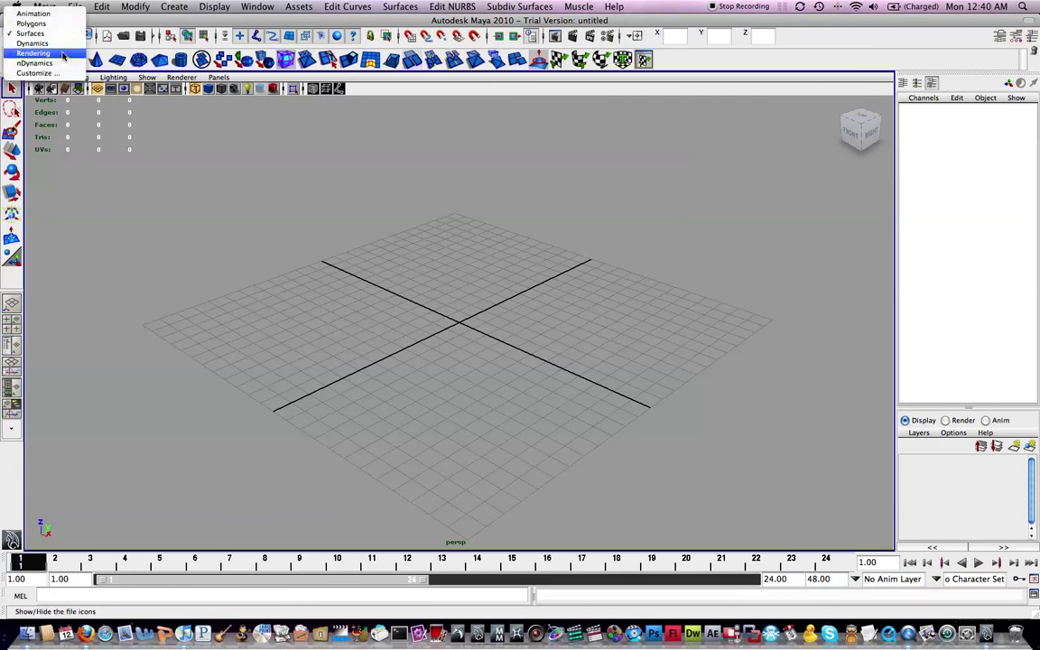
pyautogui.click(77, 52)
pyautogui.click(67, 35)
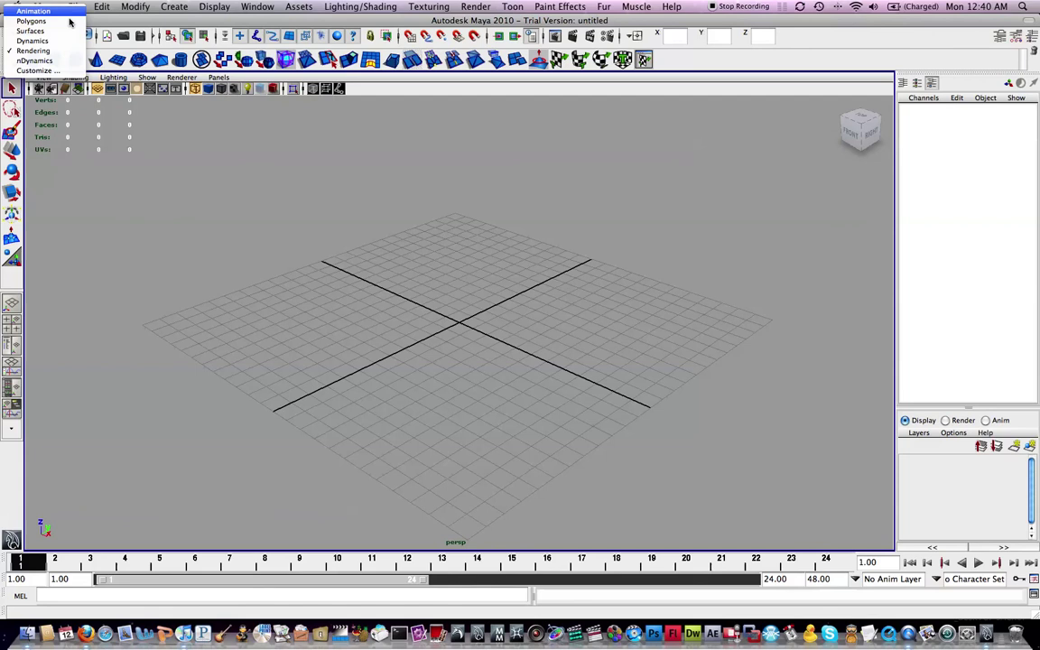
pyautogui.click(67, 21)
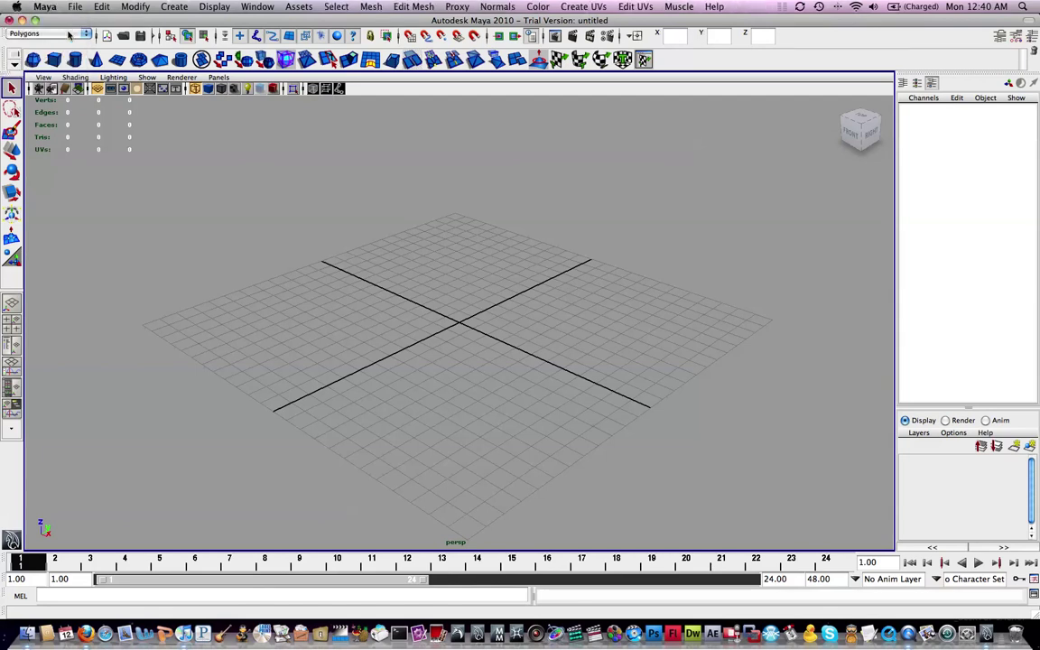
# Browse the polygon and Window menus, then switch the shelf to Deformation and back to Polygons.
pyautogui.click(371, 6)
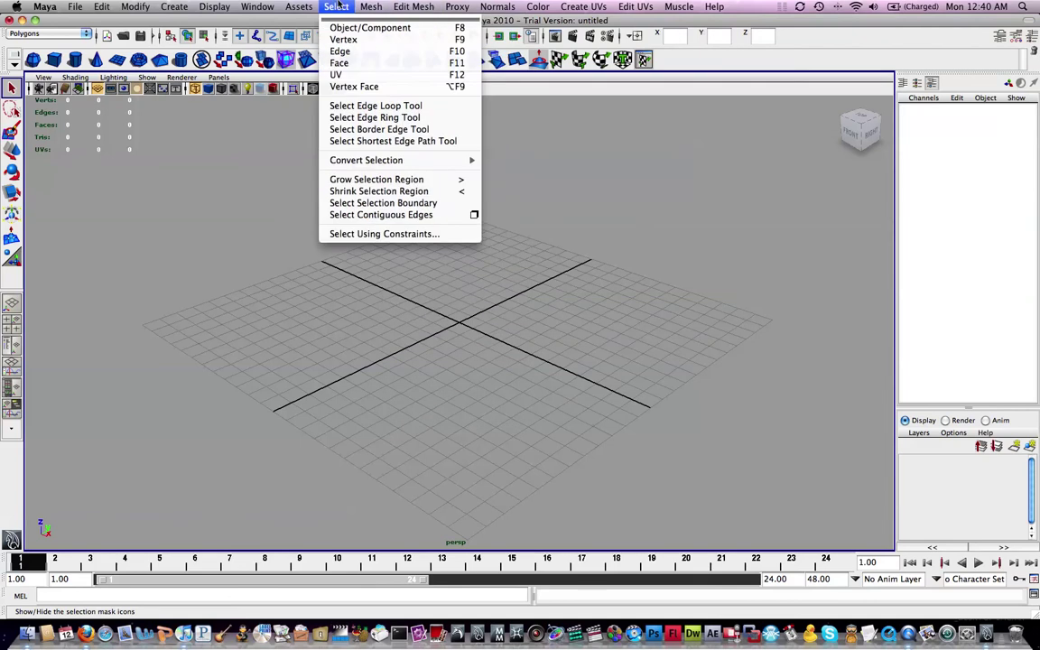
pyautogui.moveTo(412, 10)
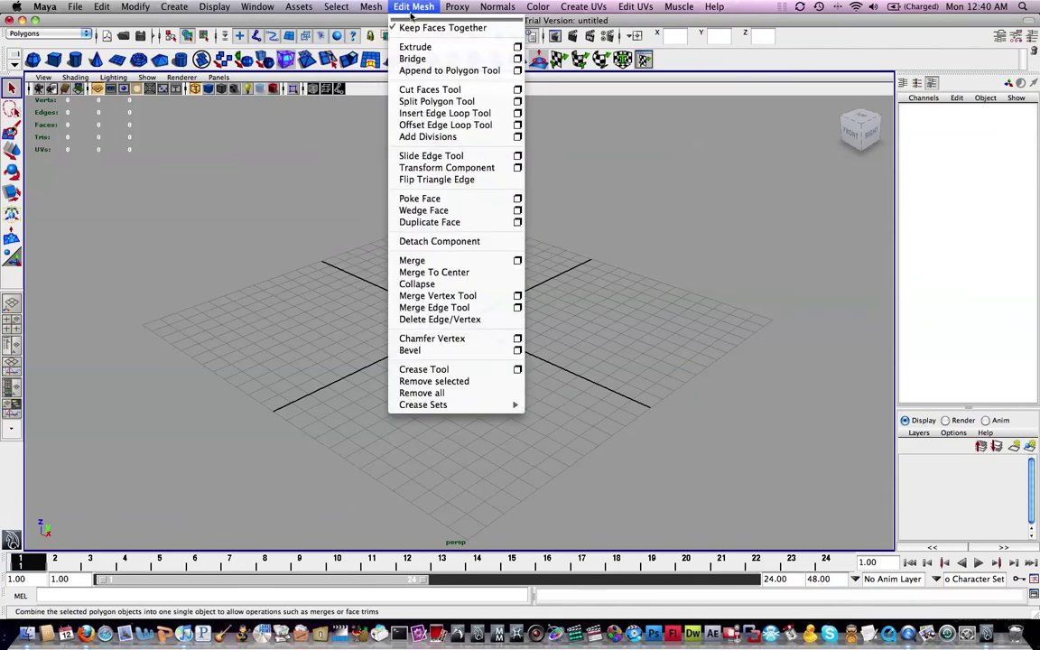
pyautogui.click(275, 6)
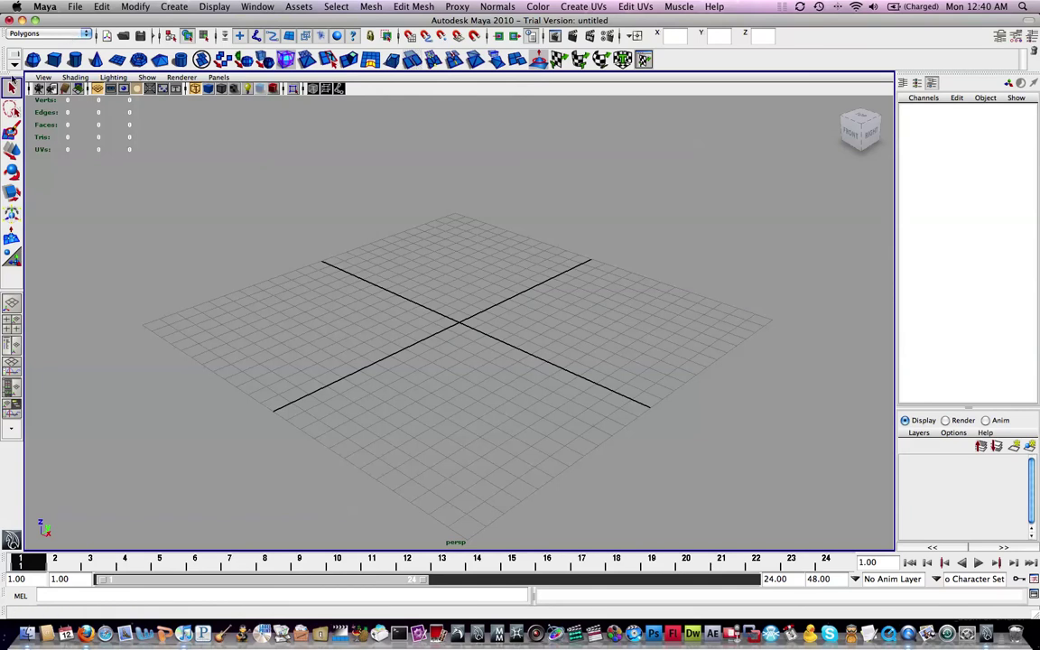
pyautogui.click(15, 57)
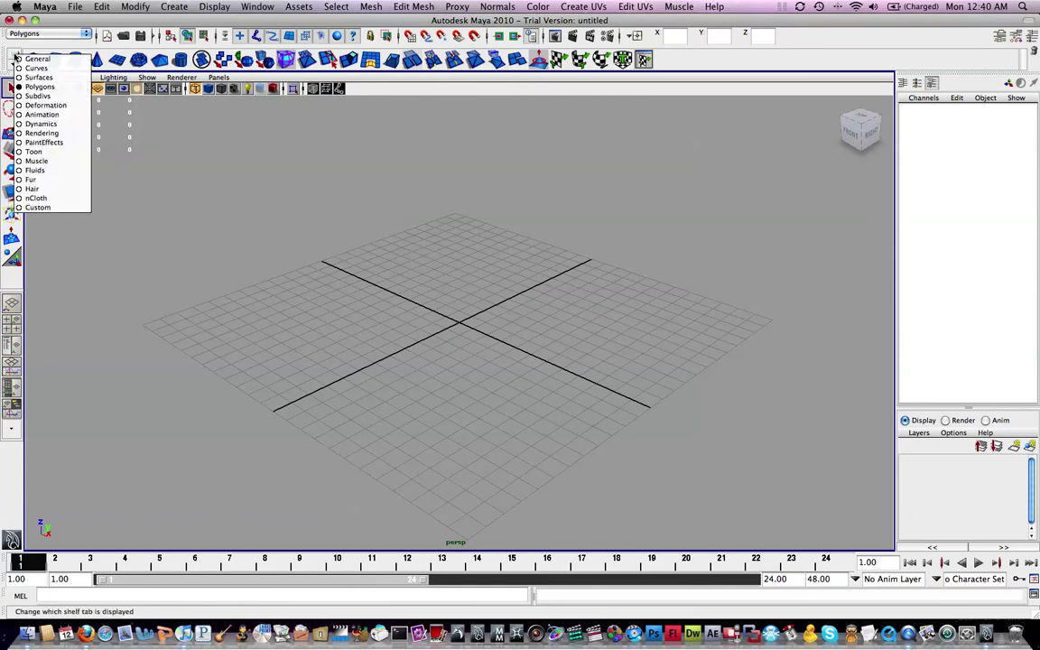
pyautogui.click(54, 96)
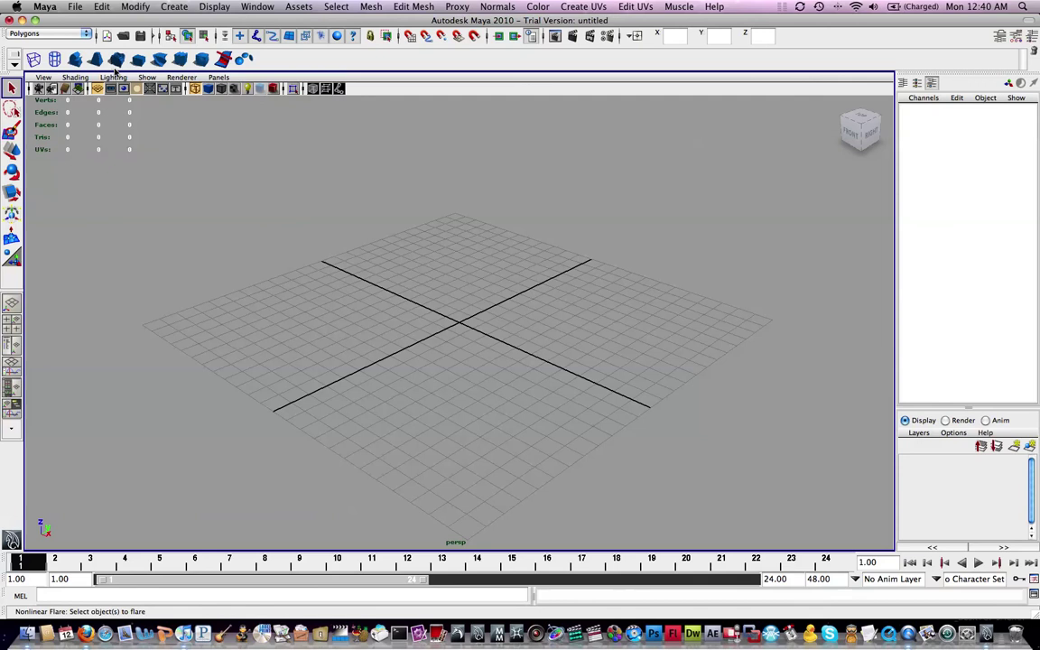
pyautogui.click(14, 57)
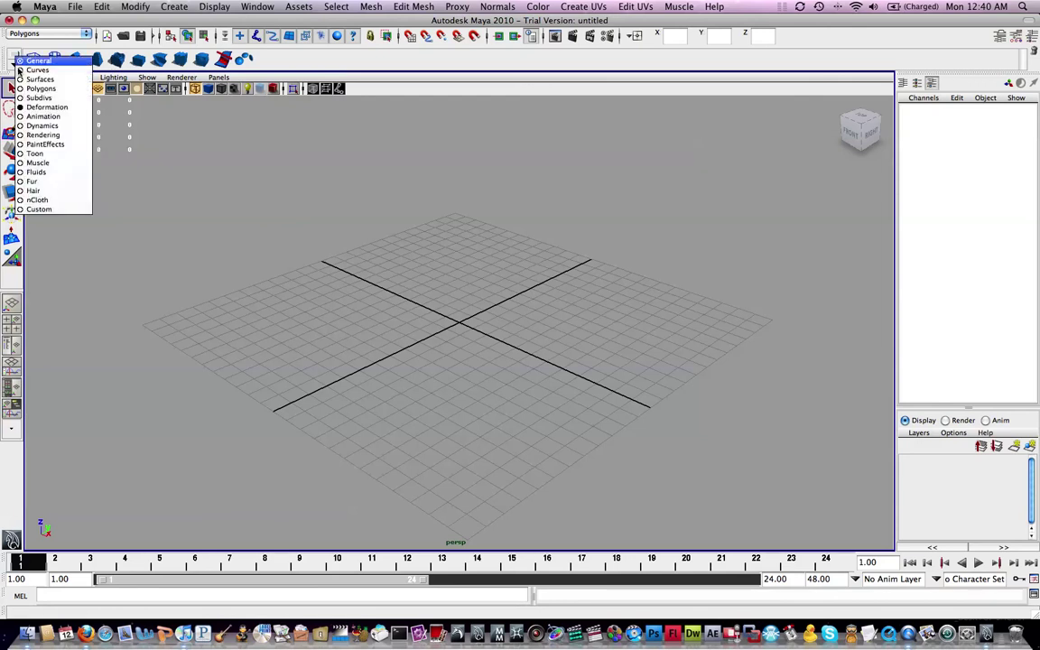
pyautogui.click(36, 90)
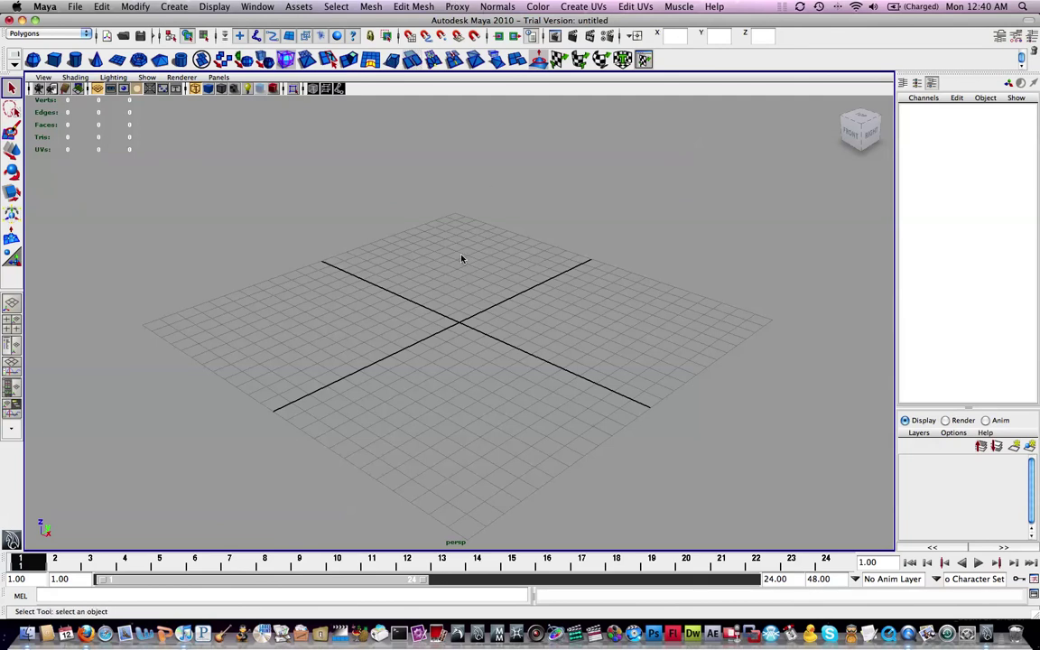
# In the hotbox, use Hotbox Controls to Hide All menu rows, then Show All.
pyautogui.press('space')
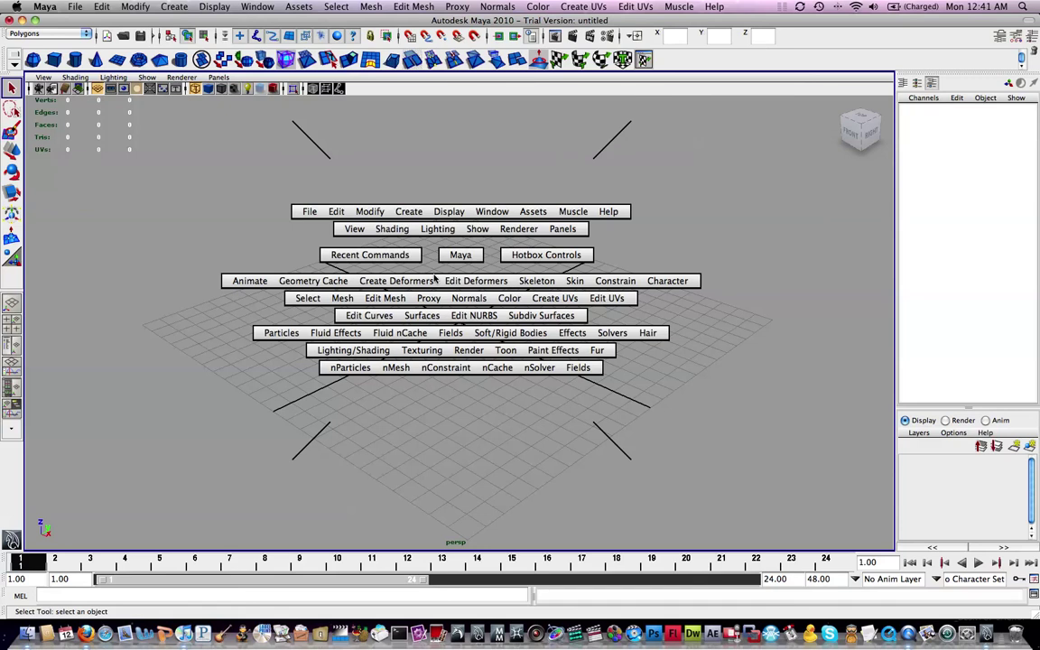
pyautogui.click(521, 257)
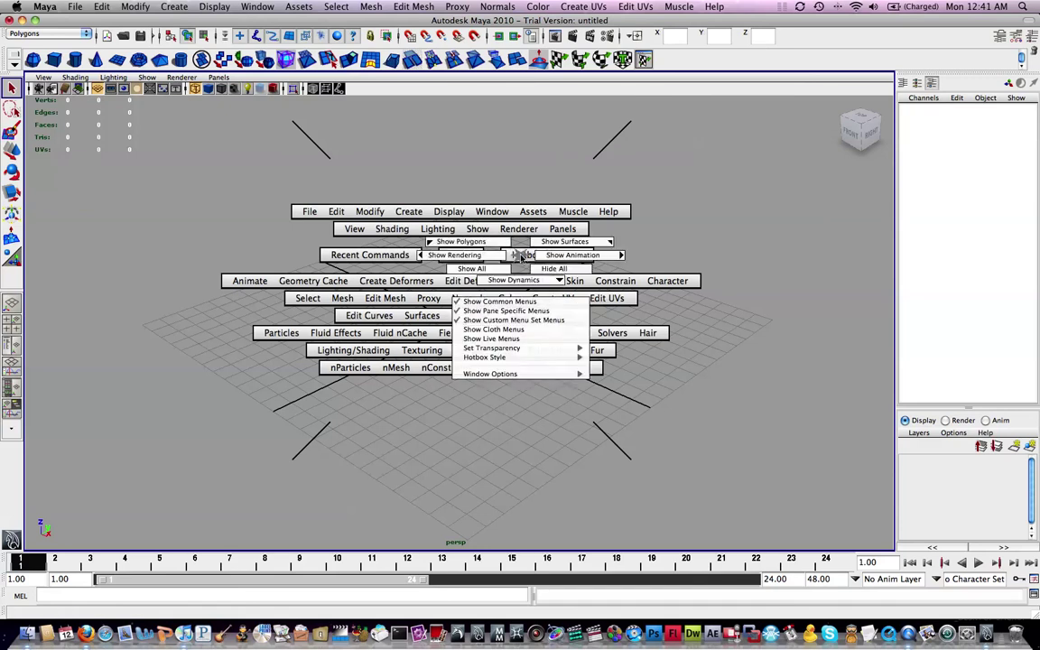
pyautogui.moveTo(520, 259); pyautogui.dragTo(553, 269)
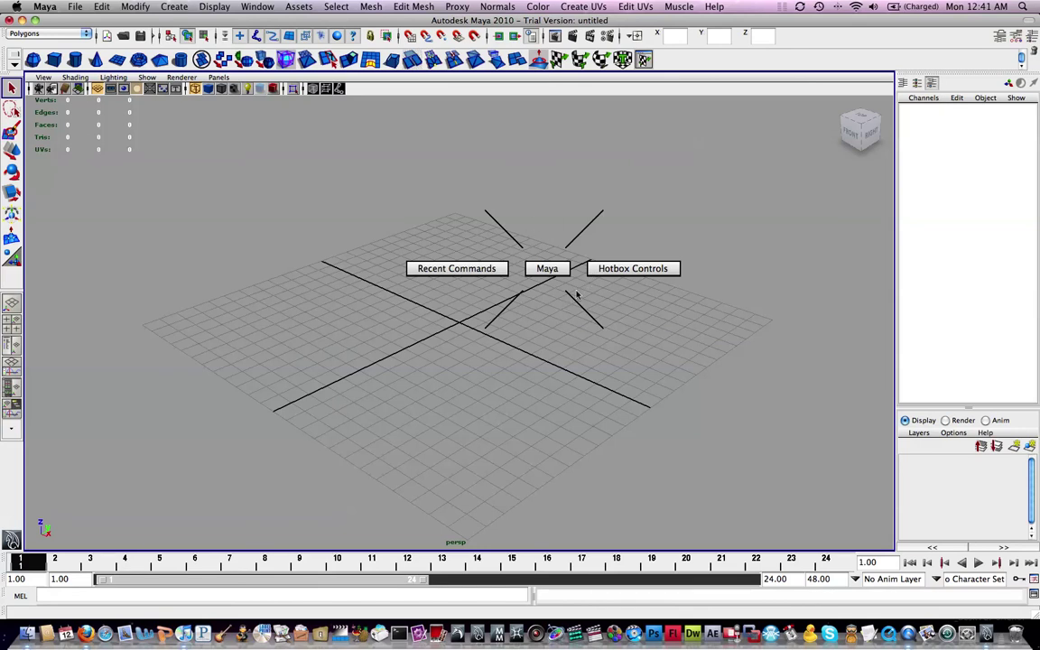
pyautogui.click(614, 269)
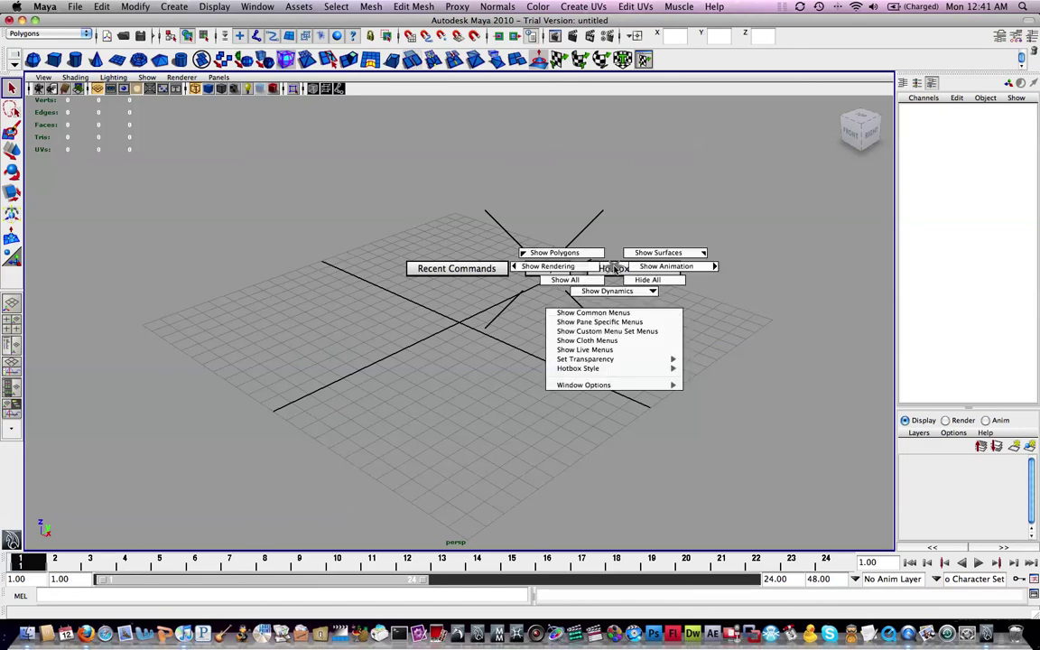
pyautogui.moveTo(614, 269); pyautogui.dragTo(561, 280)
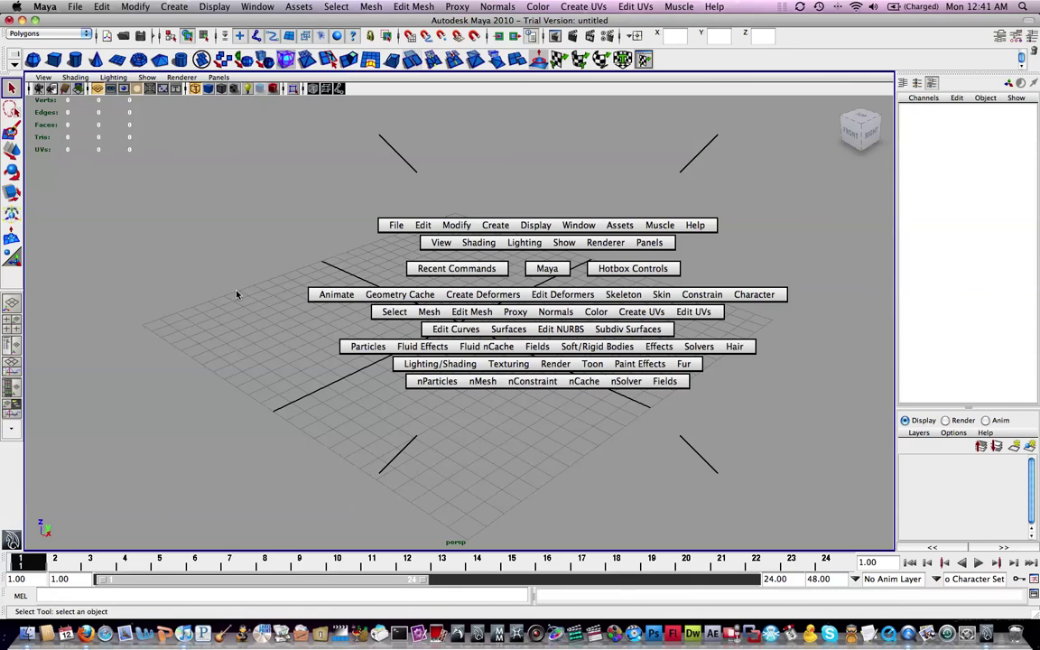
# Preview the hotbox's view, layout, help-line and selection marking menus, then close the hotbox.
pyautogui.click(555, 271)
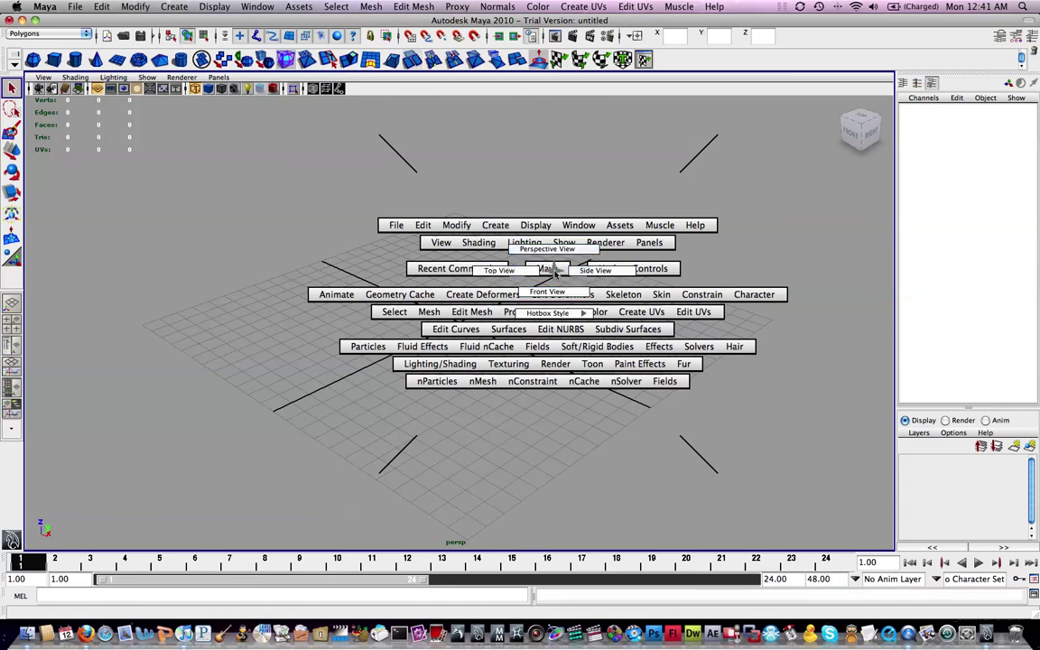
pyautogui.click(553, 191)
pyautogui.click(550, 179)
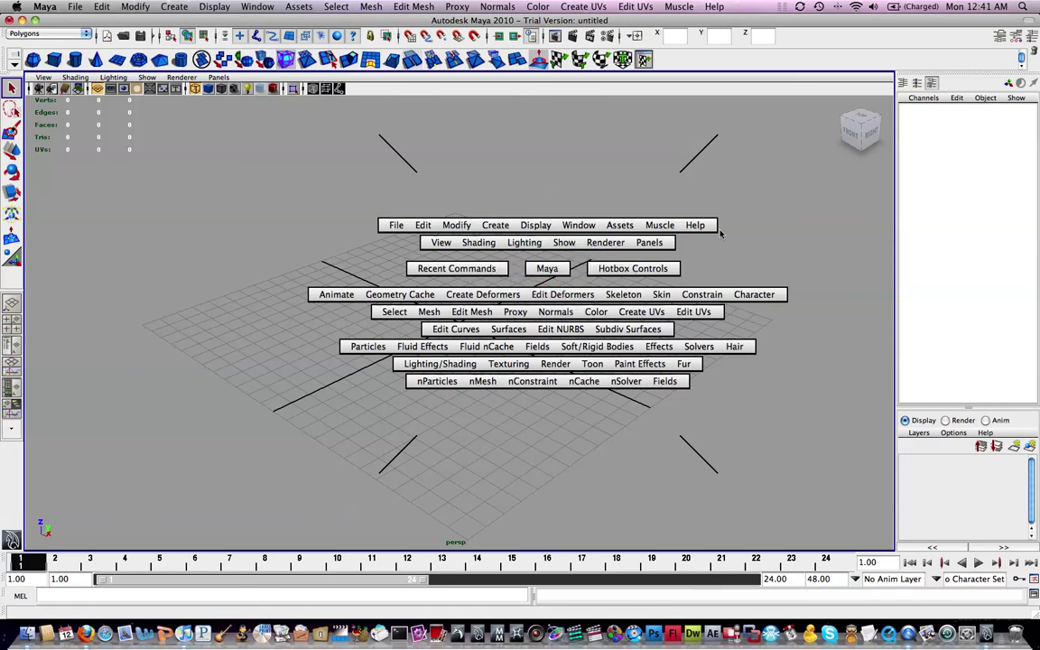
pyautogui.click(846, 245)
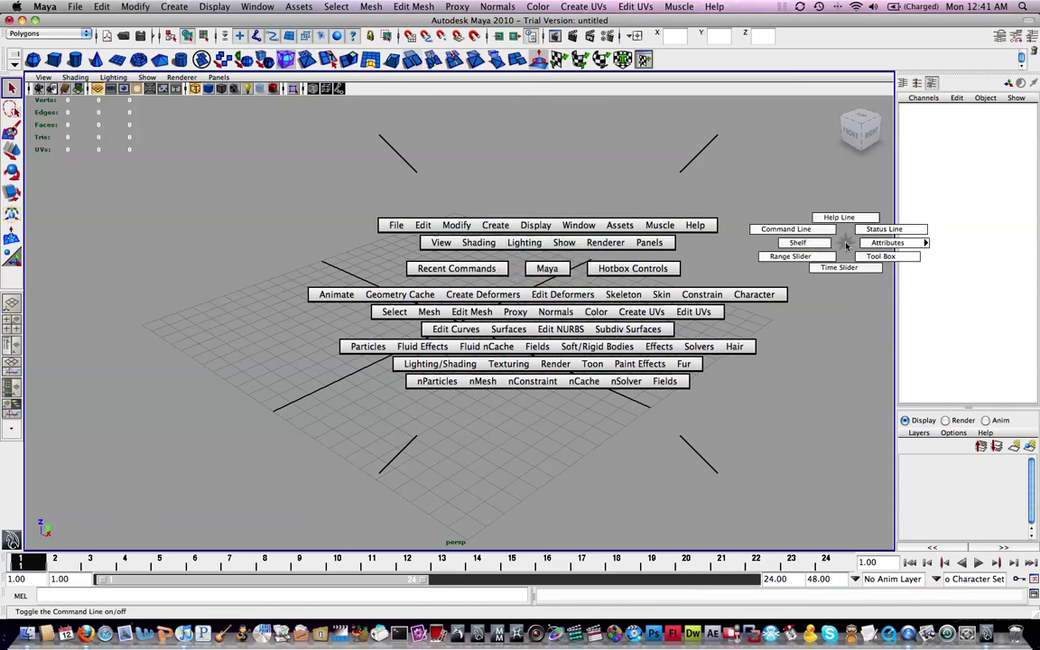
pyautogui.click(530, 520)
pyautogui.click(227, 266)
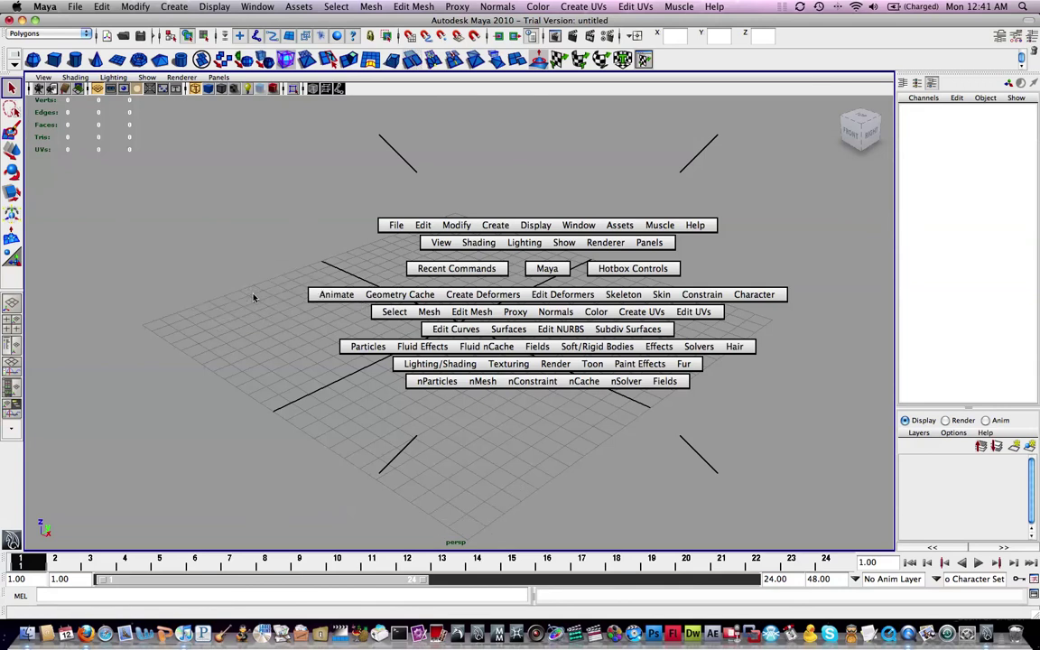
pyautogui.press('space')
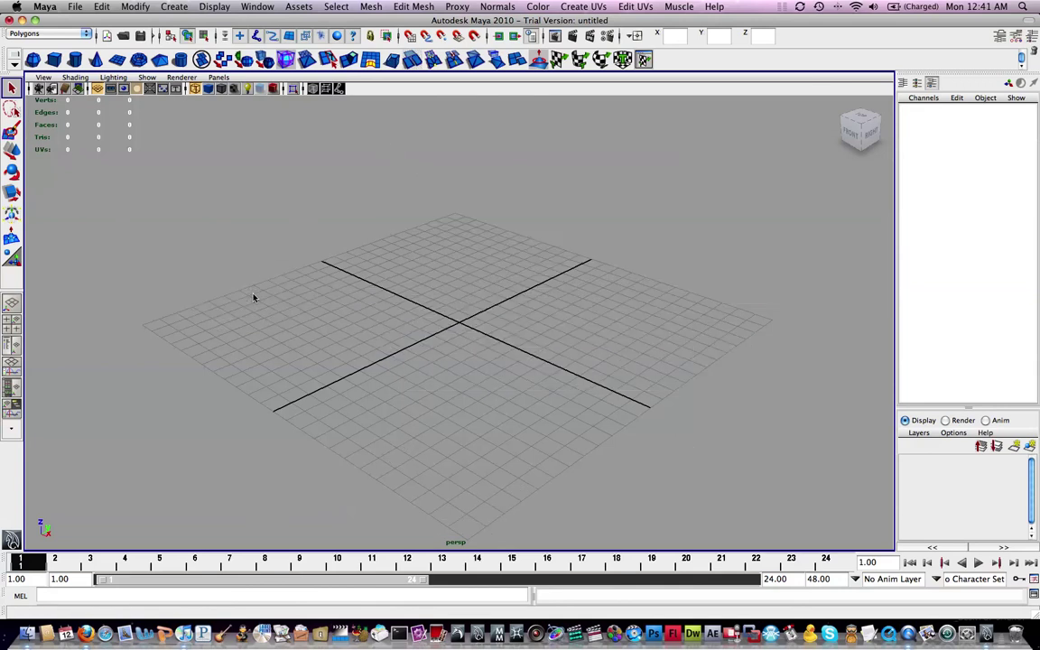